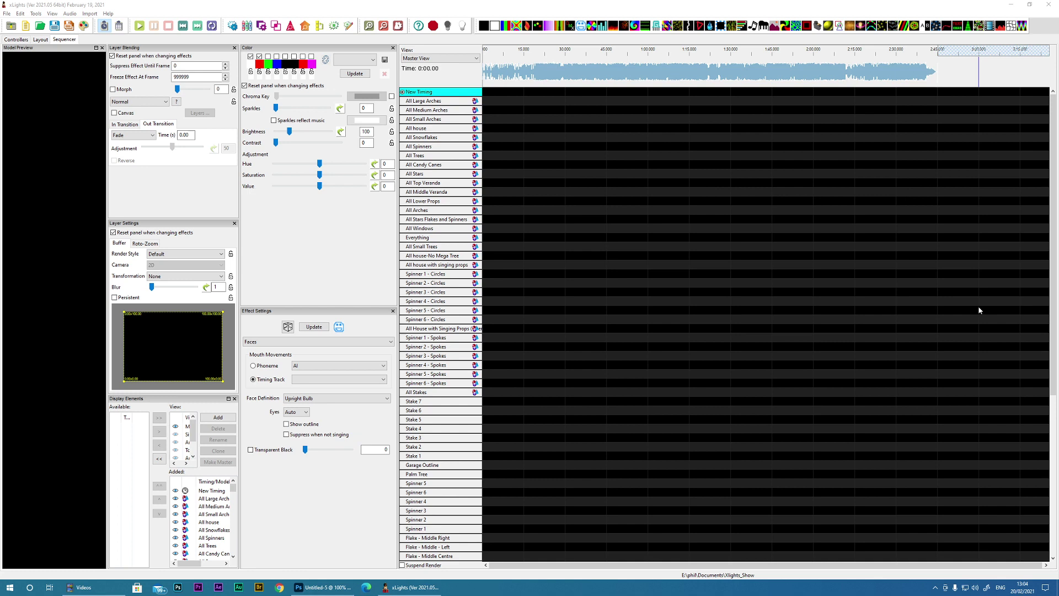
Zoom the timeline in two steps, then select and play back about nine seconds of the waveform.
left_click(369, 26)
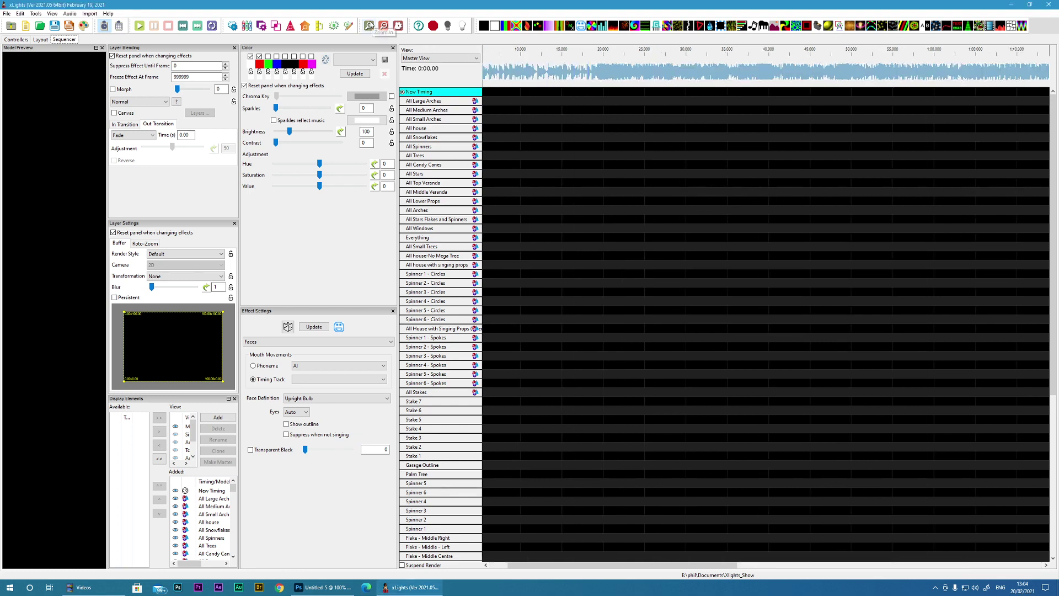
left_click(369, 26)
left_click_drag(492, 72, 645, 80)
key("space")
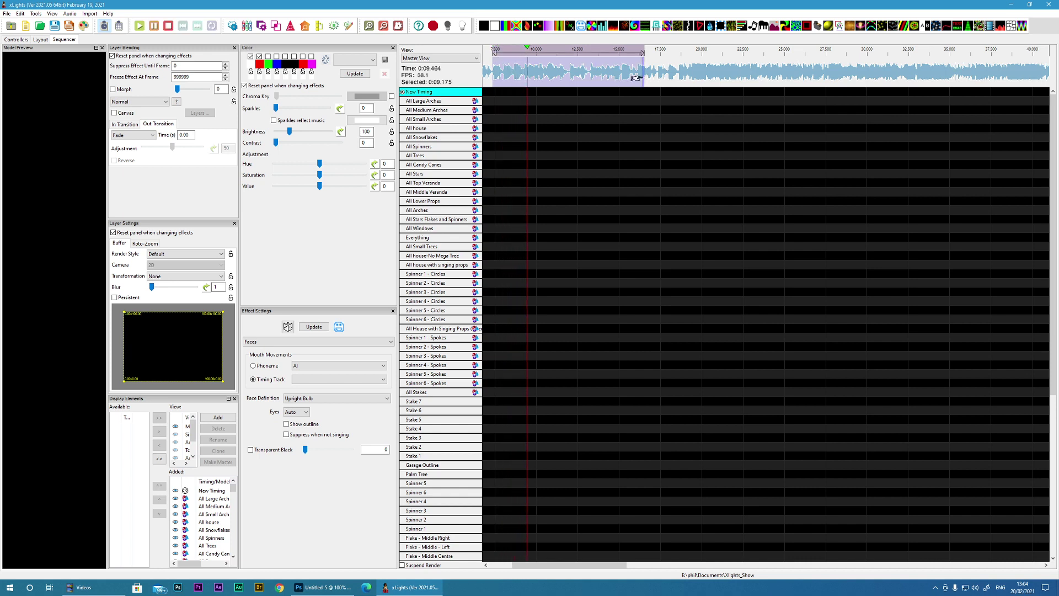
key("space")
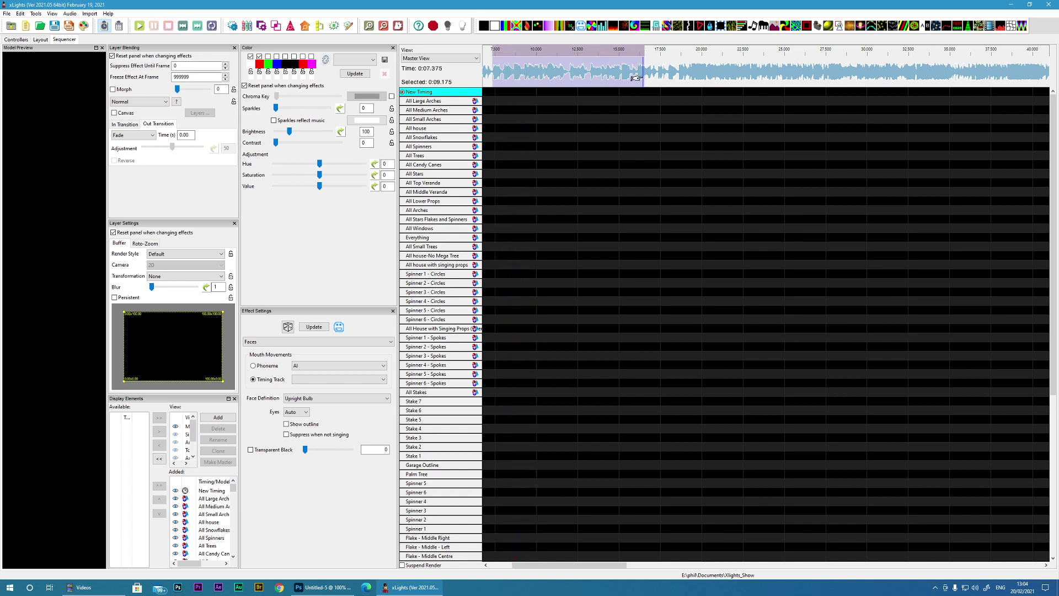
Change the New Timing track's name to 'Lyrics'.
right_click(420, 92)
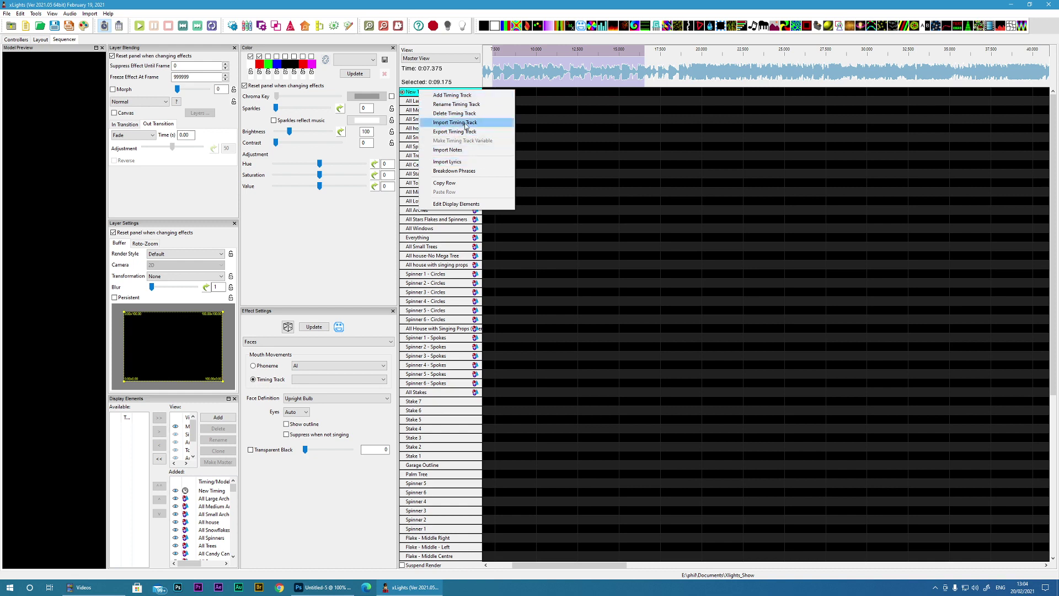
left_click(461, 104)
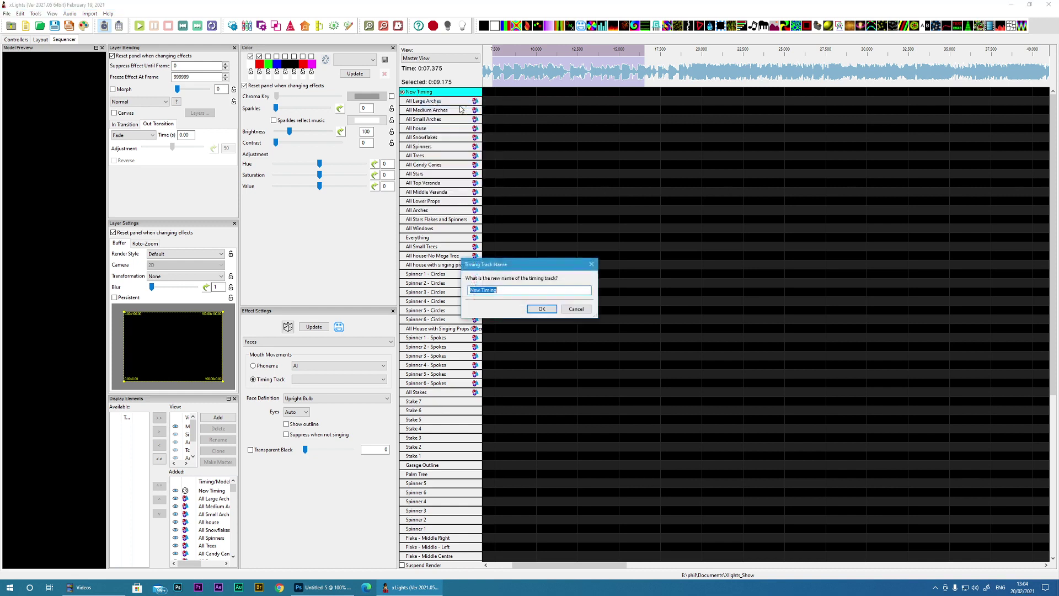
type("Lyrics")
key("Return")
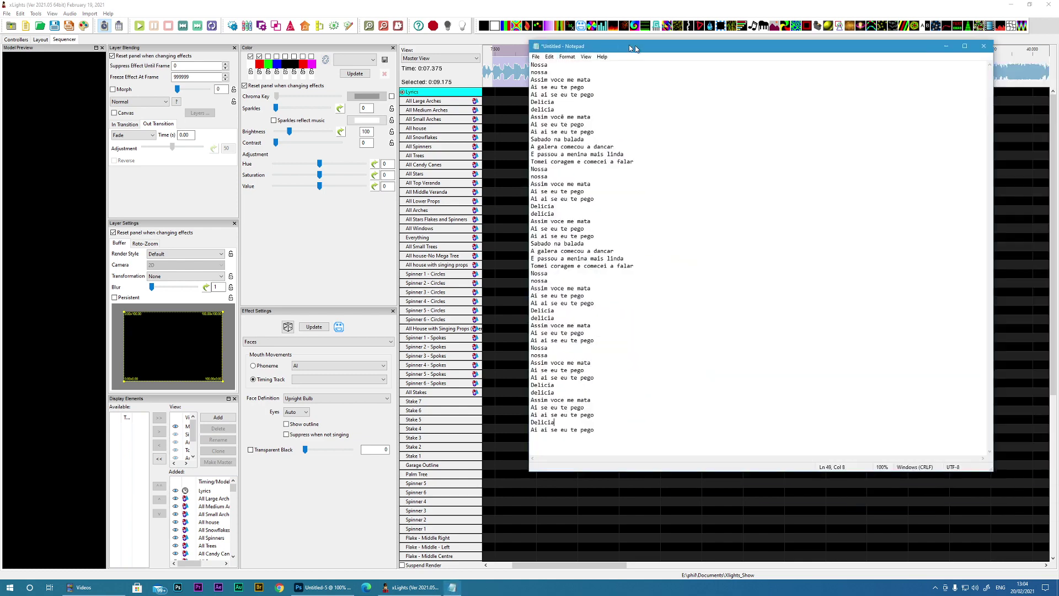
Place the Notepad lyrics window beside the sequence and copy all of its Portuguese lyric text.
left_click_drag(632, 42, 543, 68)
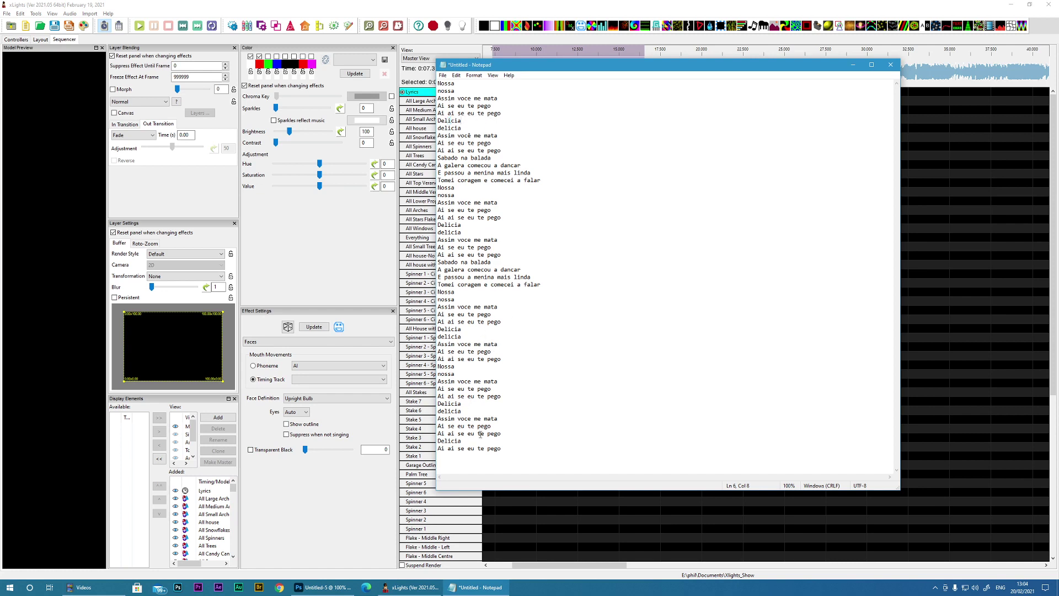
left_click_drag(511, 448, 437, 82)
right_click(446, 91)
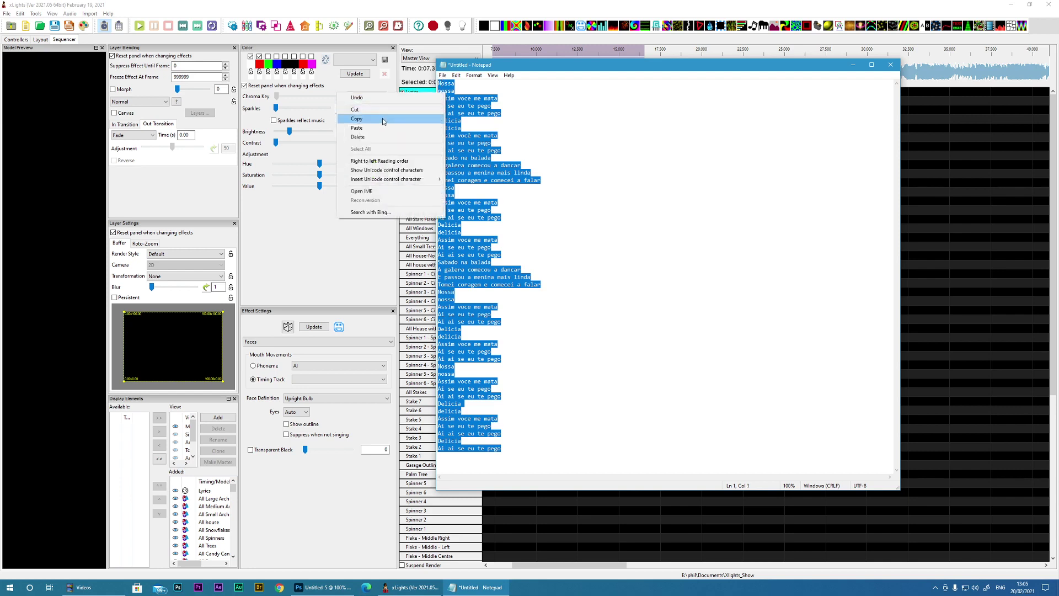
left_click(382, 118)
Open the Import Lyrics dialog for the Lyrics timing track, spanning 0.000 to 165.256.
left_click(932, 233)
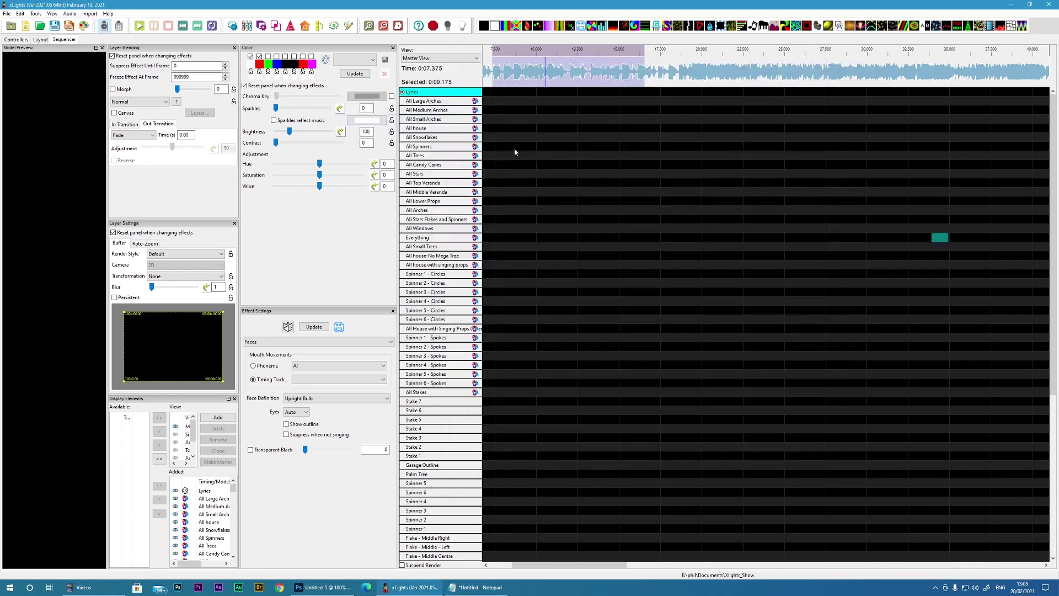
right_click(422, 95)
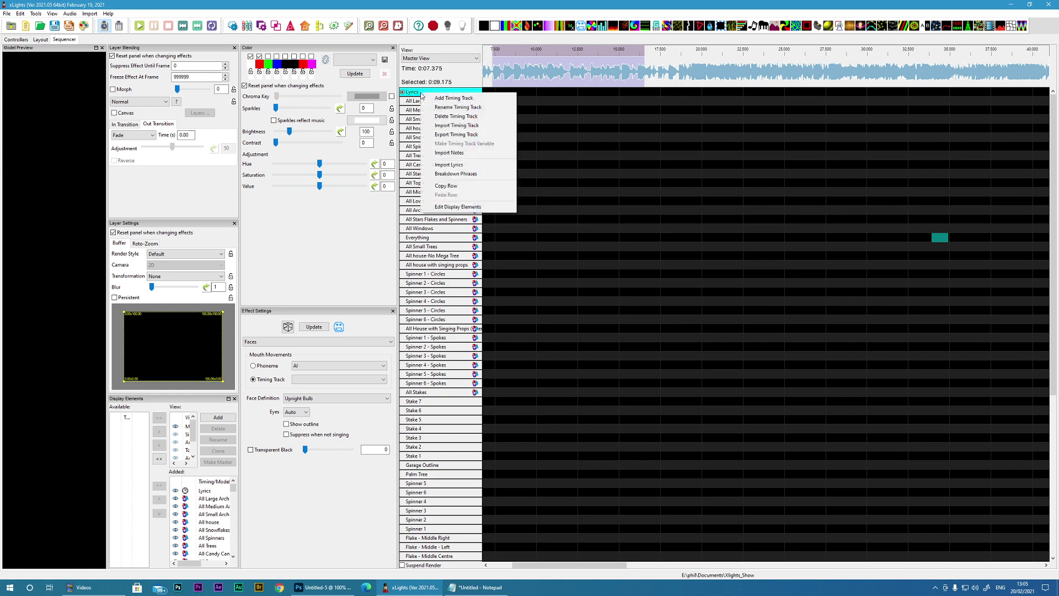
left_click(459, 165)
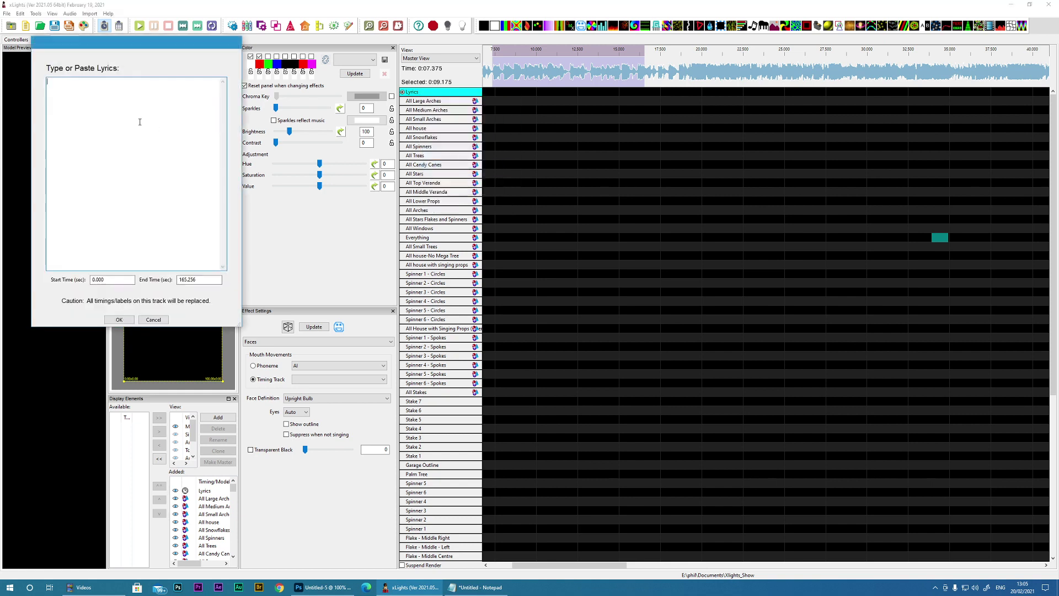
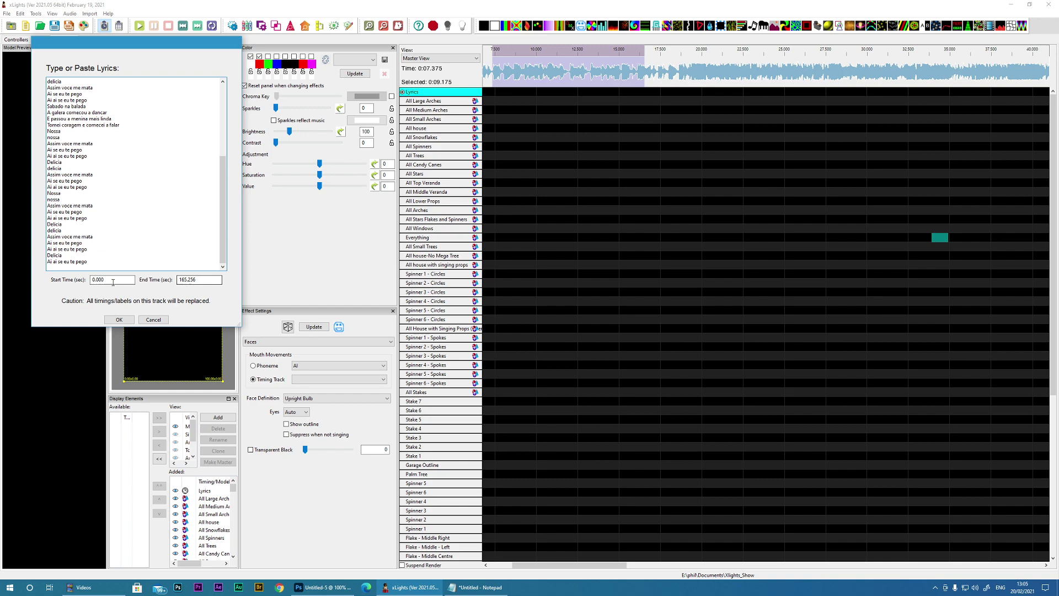
Accept the pasted song lyrics into the Lyrics track and scroll back to the song start.
left_click(128, 321)
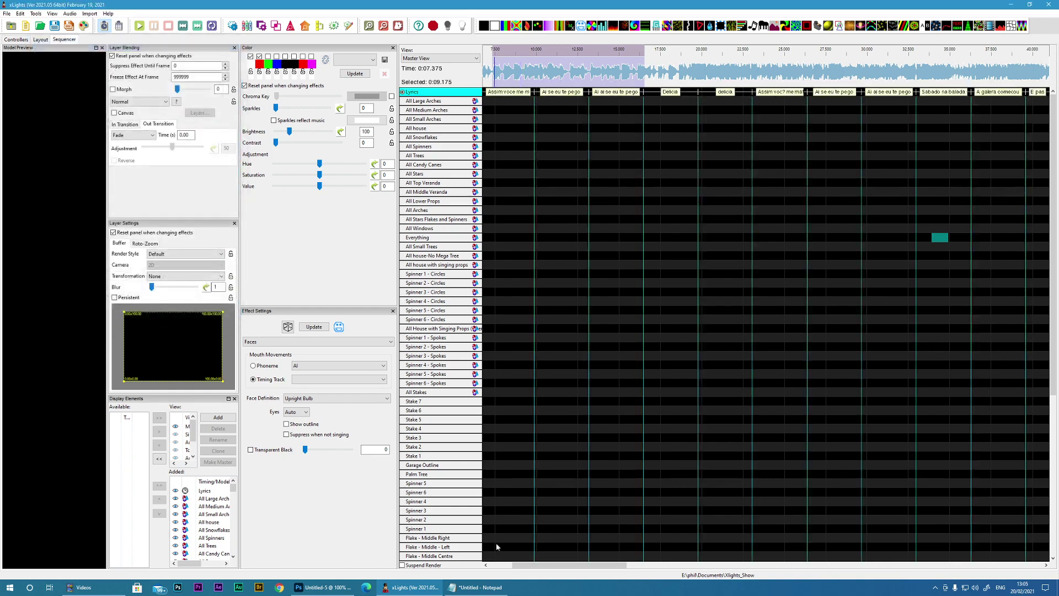
left_click_drag(532, 565, 509, 564)
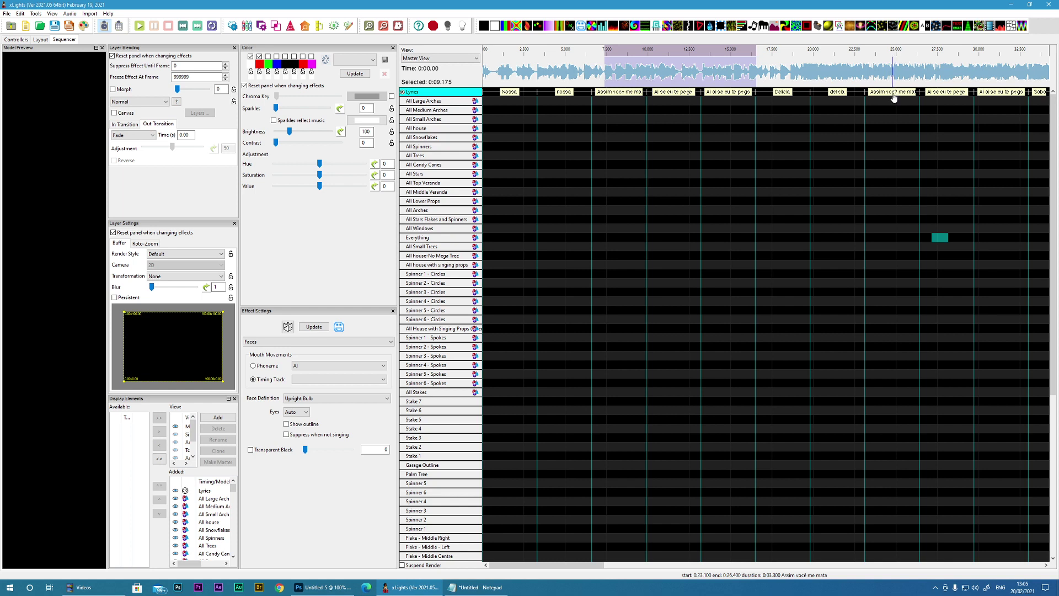
Edit the 'Assim você me mata' label to read 'Assim voce me mata' without the accent.
double_click(894, 94)
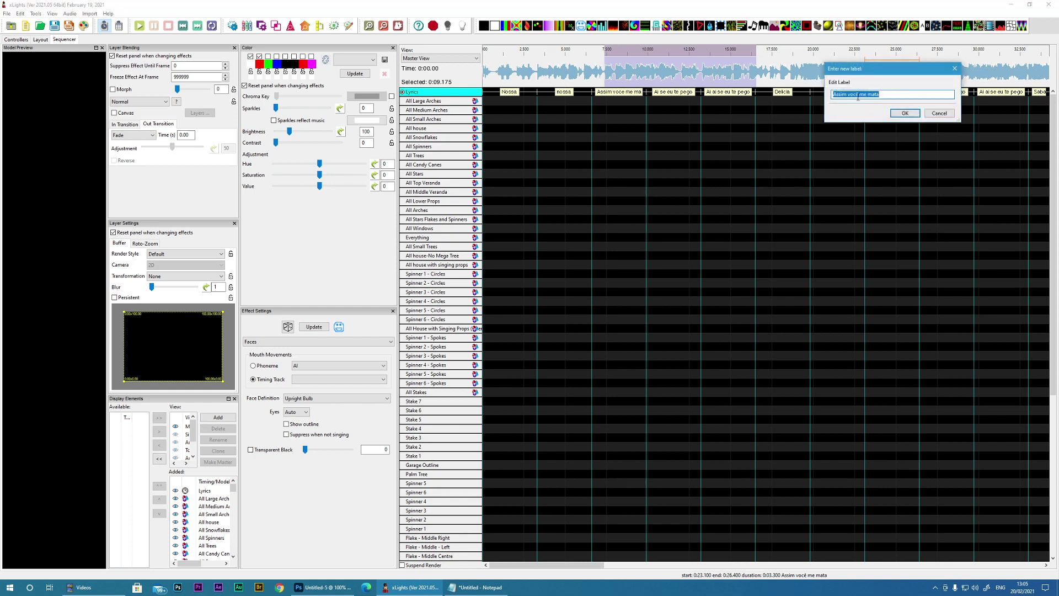
left_click(860, 95)
left_click(905, 113)
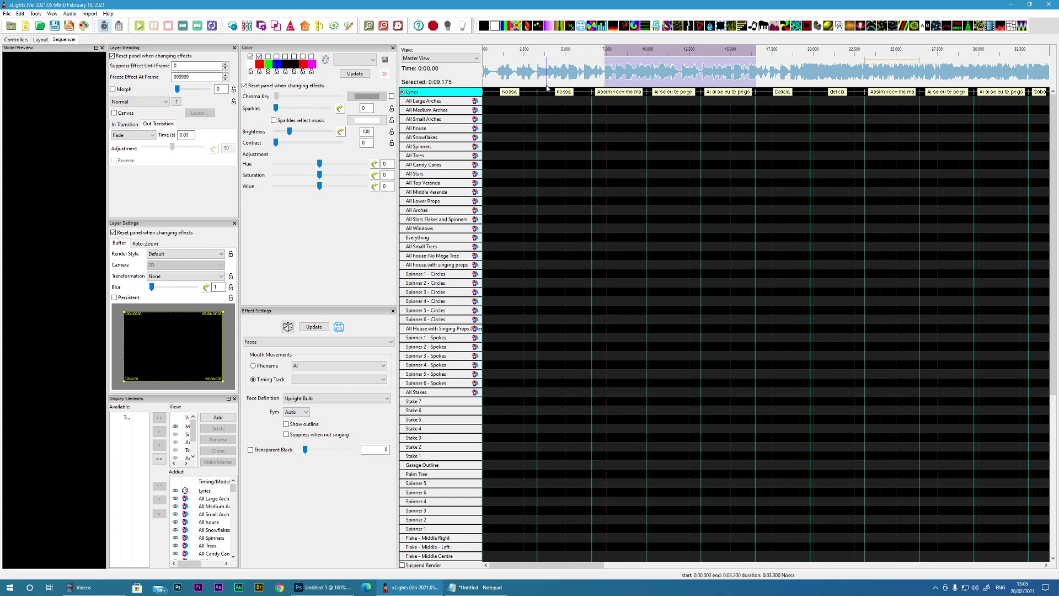
Start the Nossa mark at 0.85 s and end the second nossa mark at 3.975 s.
left_click_drag(497, 75, 539, 81)
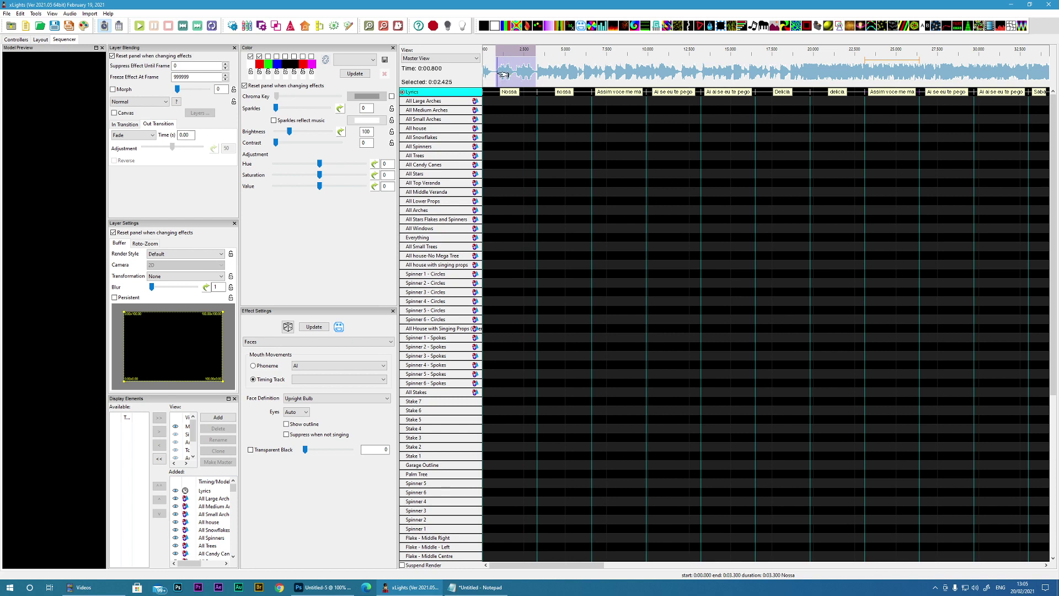
left_click_drag(490, 90, 518, 92)
left_click(540, 93)
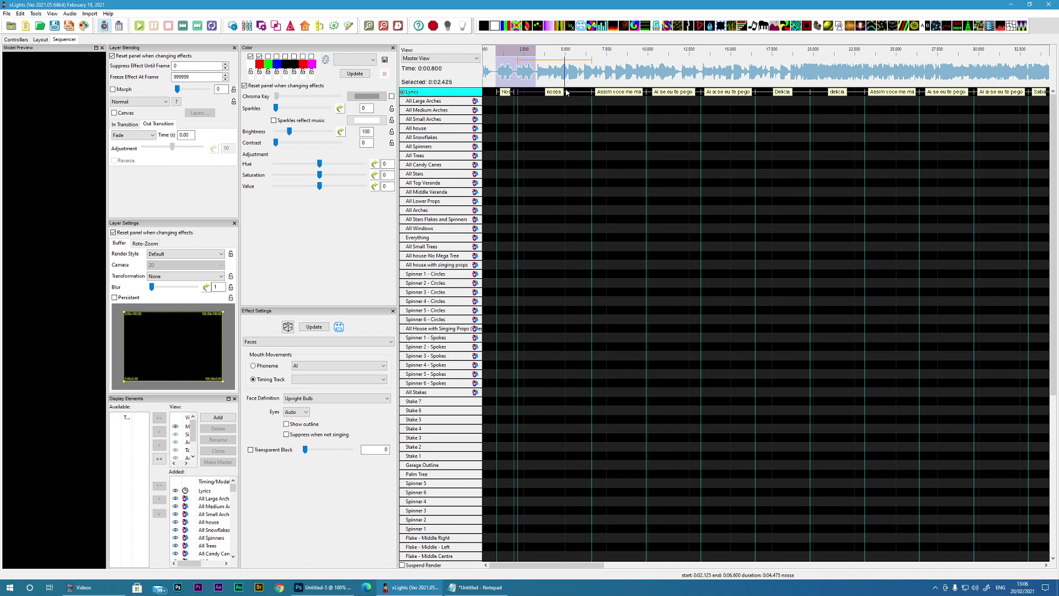
left_click_drag(591, 92, 535, 93)
Zoom in and pull the Nossa mark's end slightly earlier to fit the sung word.
left_click(370, 27)
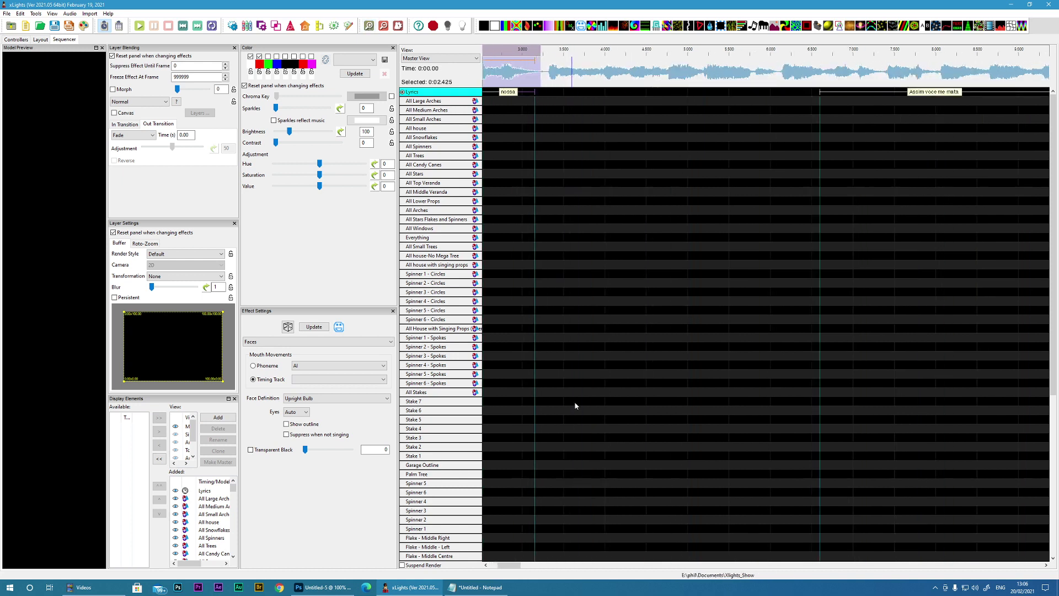
left_click_drag(518, 566, 511, 567)
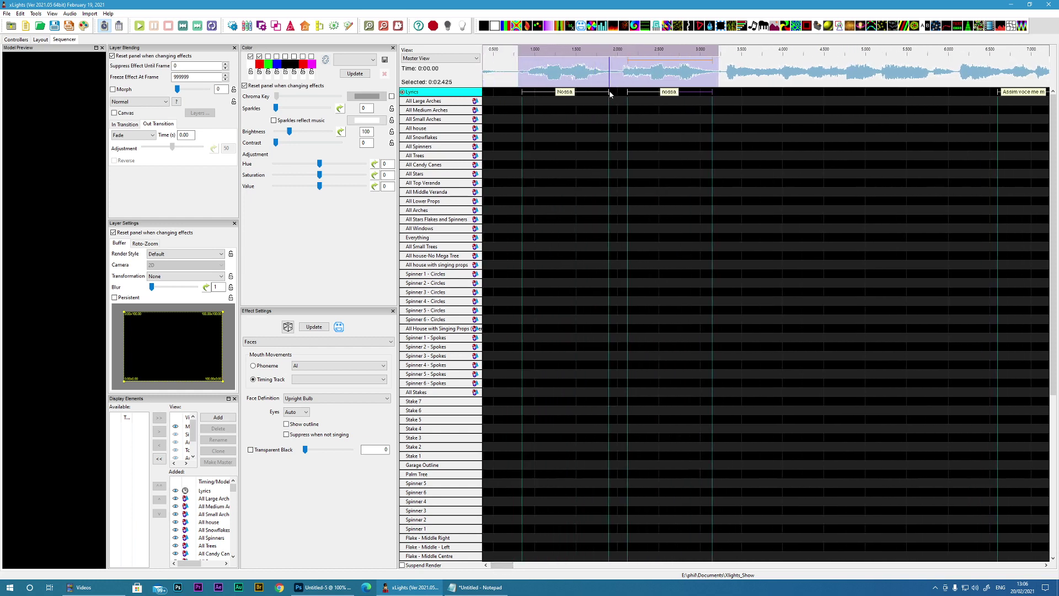
left_click_drag(610, 93, 525, 75)
left_click(525, 74)
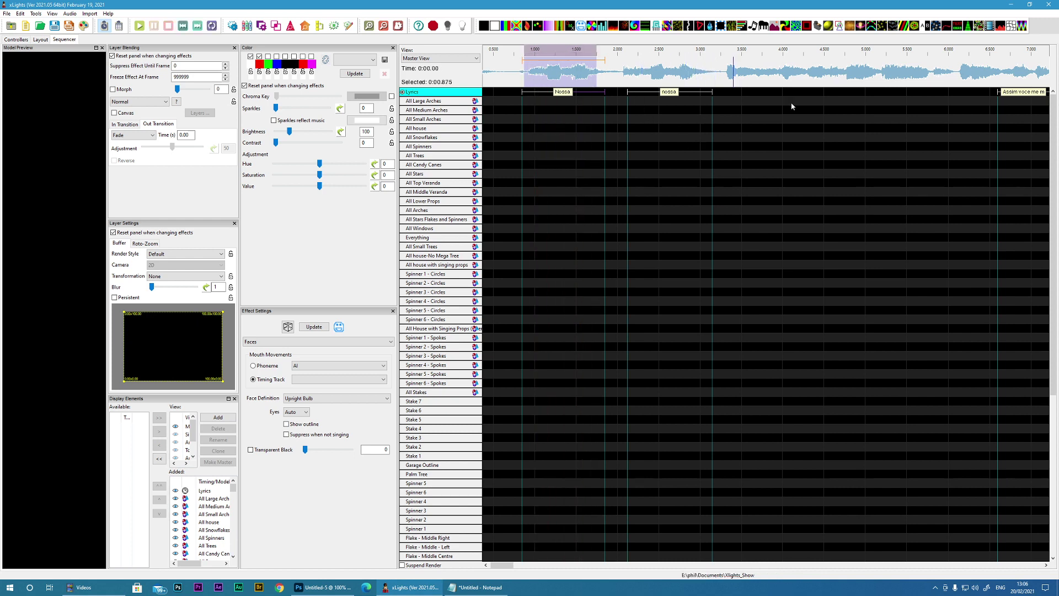
Break the Lyrics phrases down into a row of individual word marks with Breakdown Phrases.
right_click(436, 92)
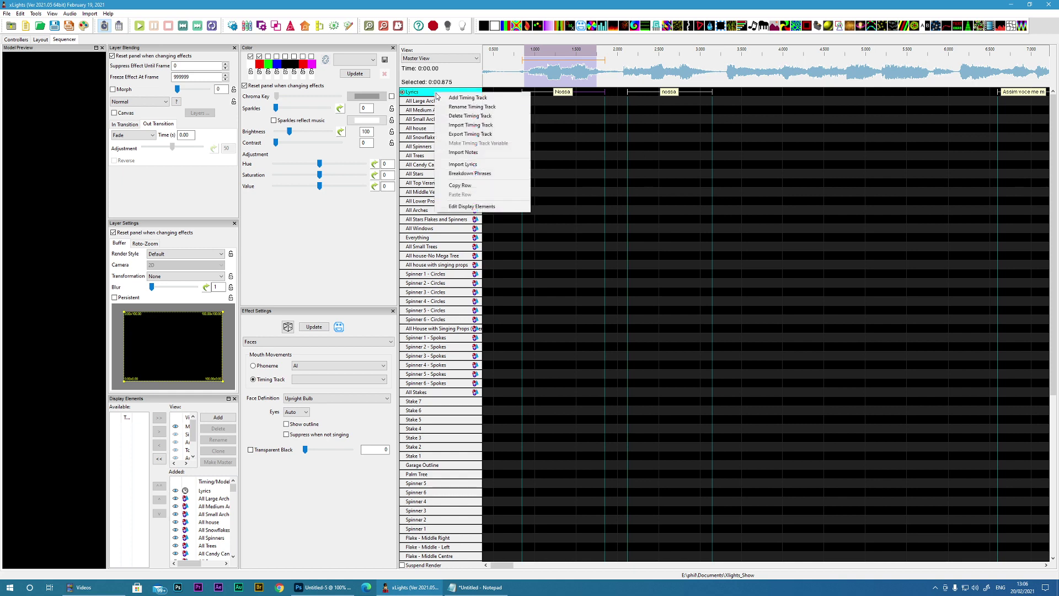
left_click(475, 174)
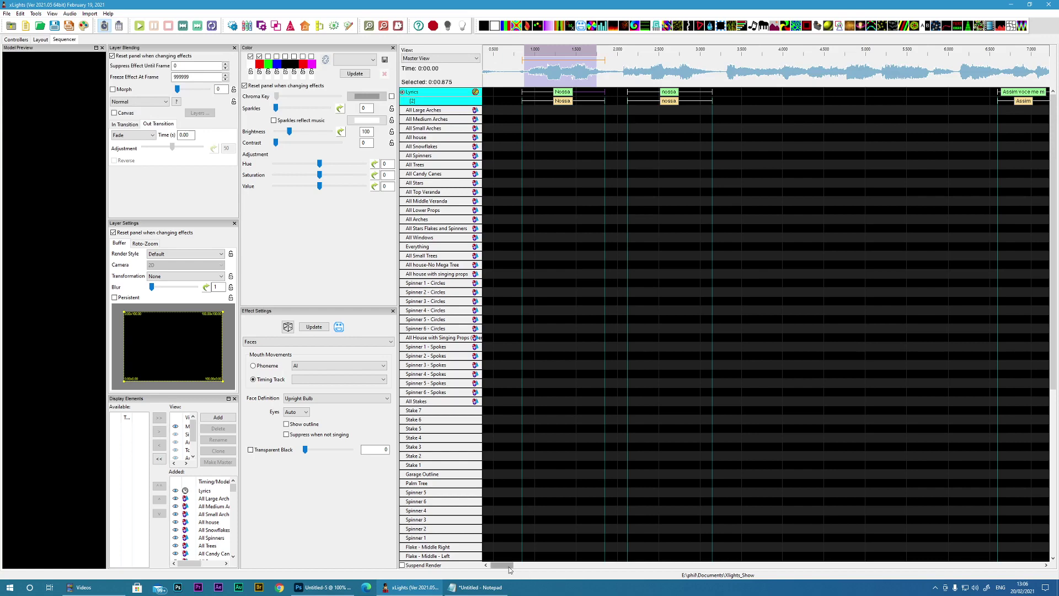
left_click_drag(509, 567, 527, 567)
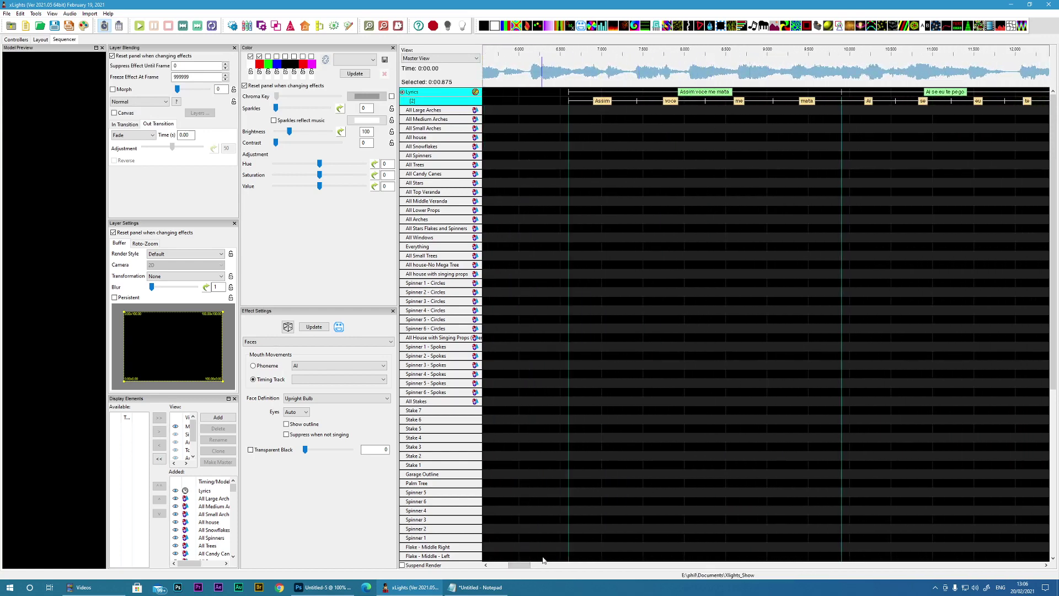
left_click_drag(519, 565, 502, 566)
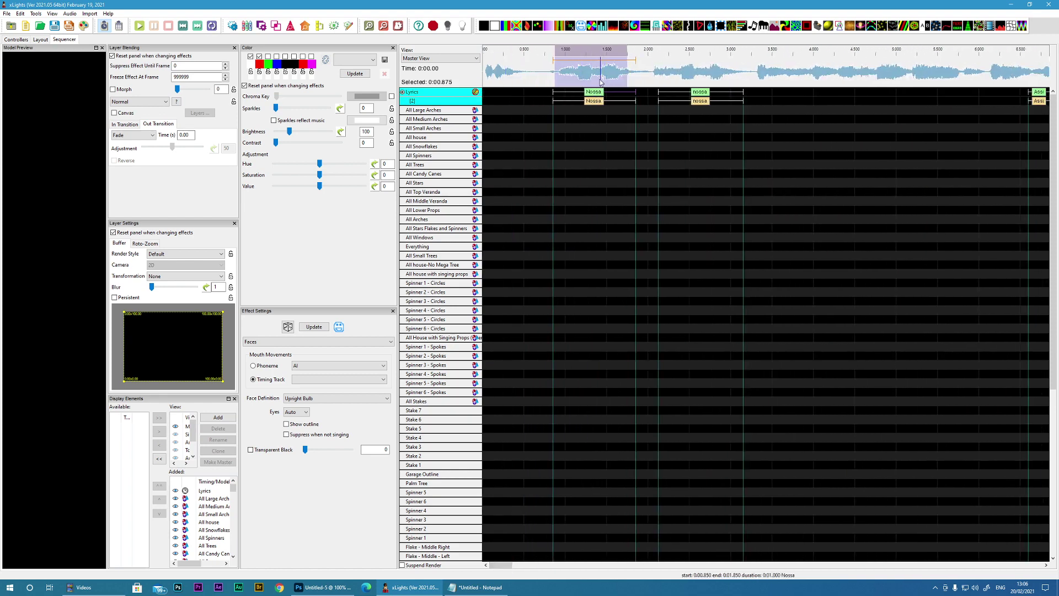
Audition 0.575 s and 0.325 s stretches of audio to check the word timing.
scroll(672, 199, "right", 5)
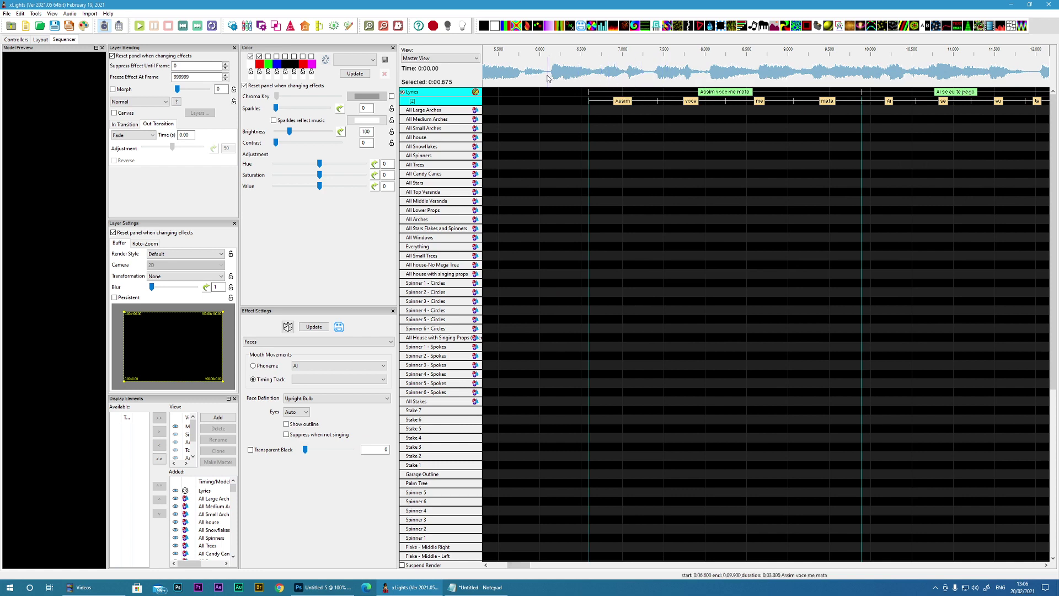
left_click_drag(551, 77, 598, 78)
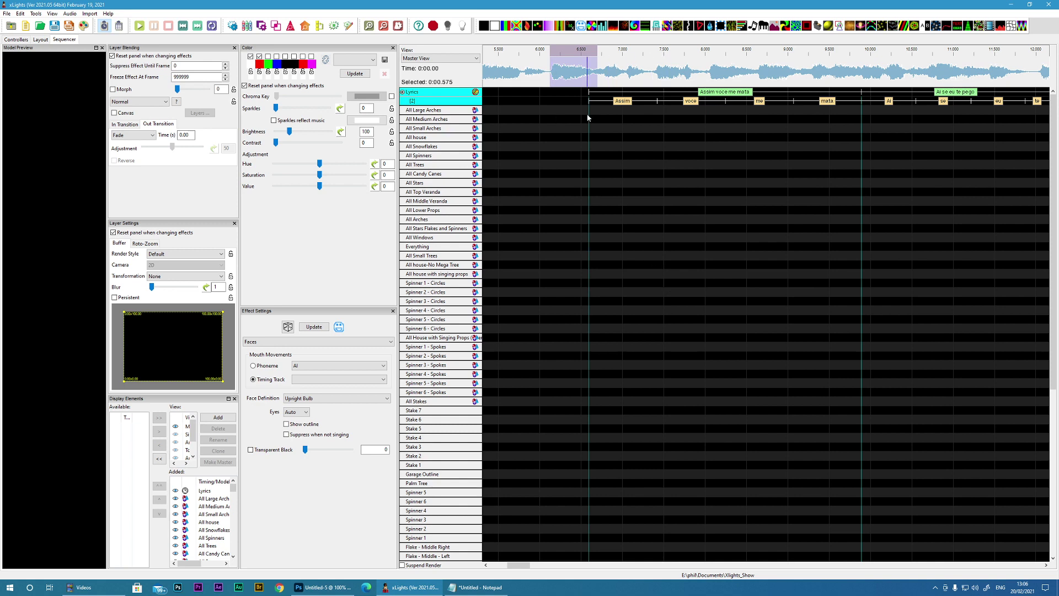
left_click_drag(604, 77, 639, 100)
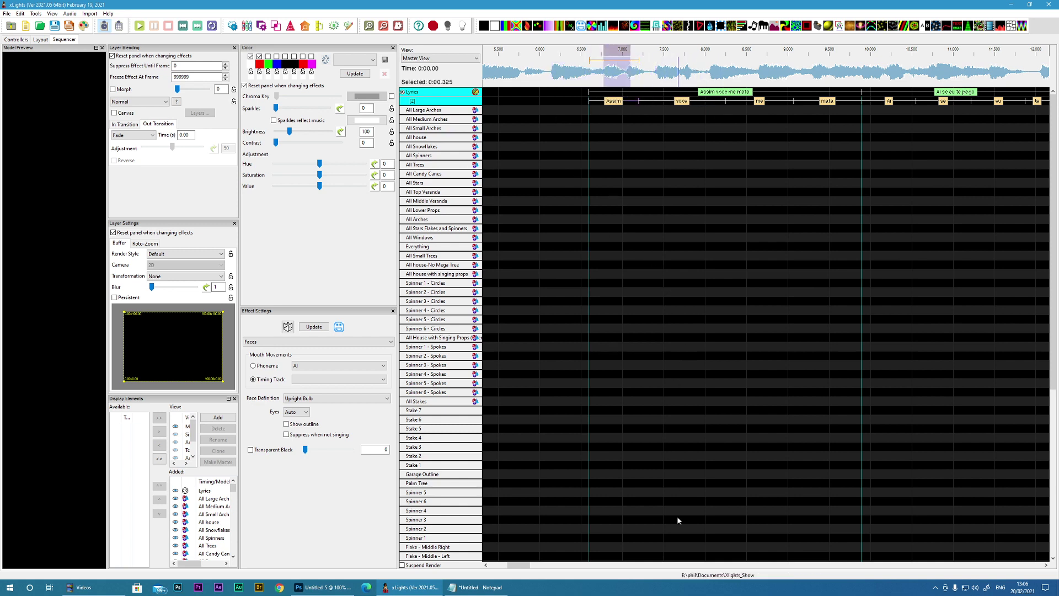
scroll(568, 324, "left", 10)
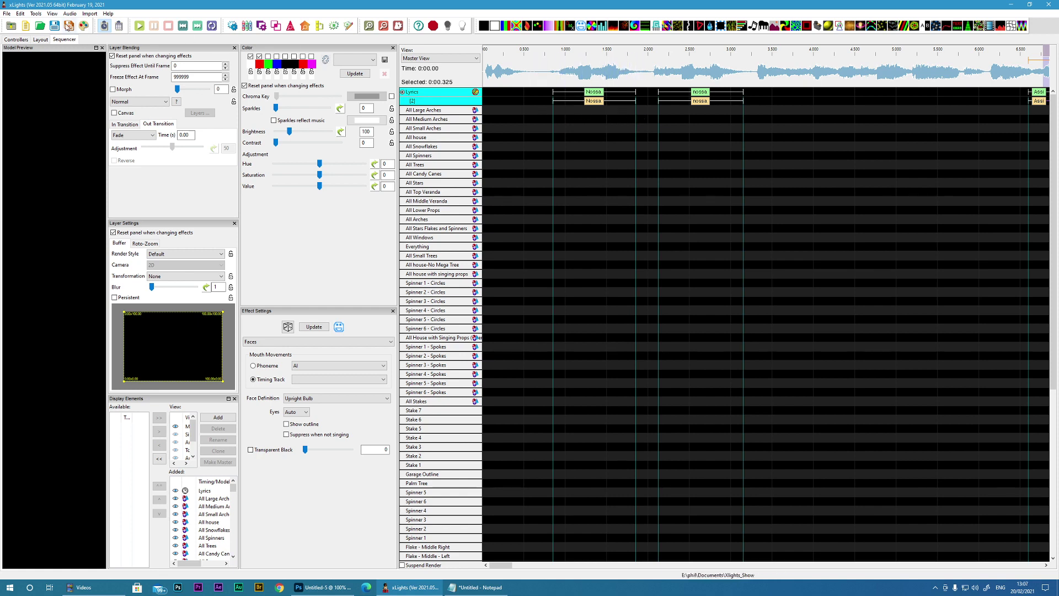
left_click(20, 13)
mouse_move(33, 17)
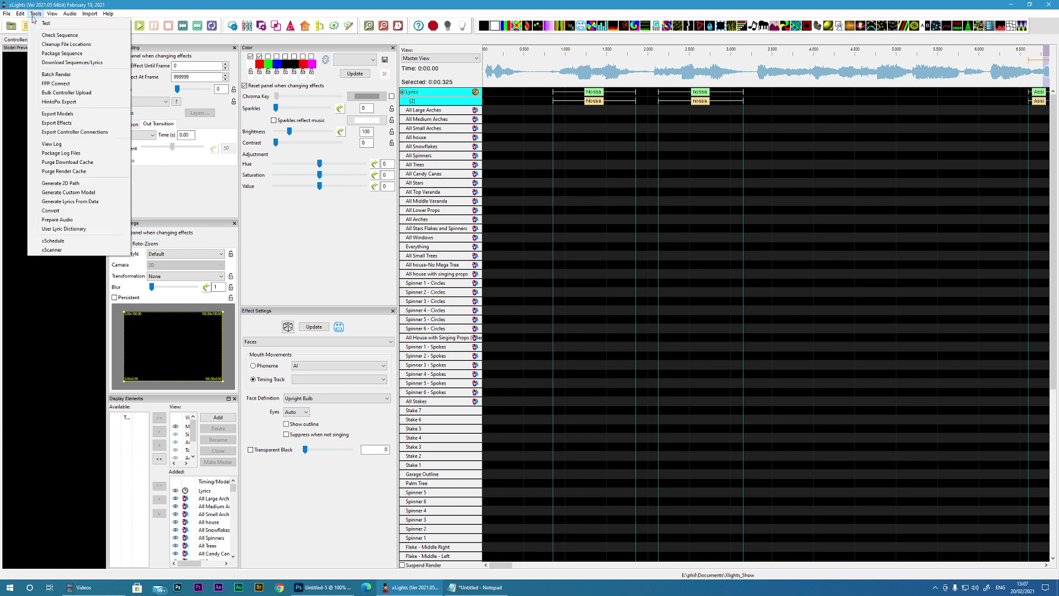
left_click(53, 232)
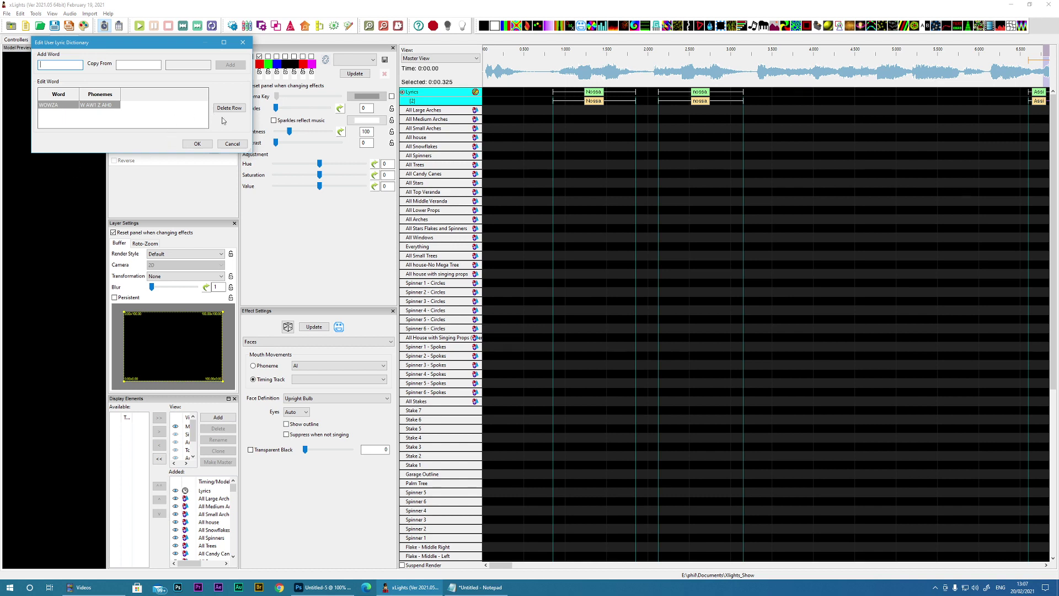
left_click(232, 145)
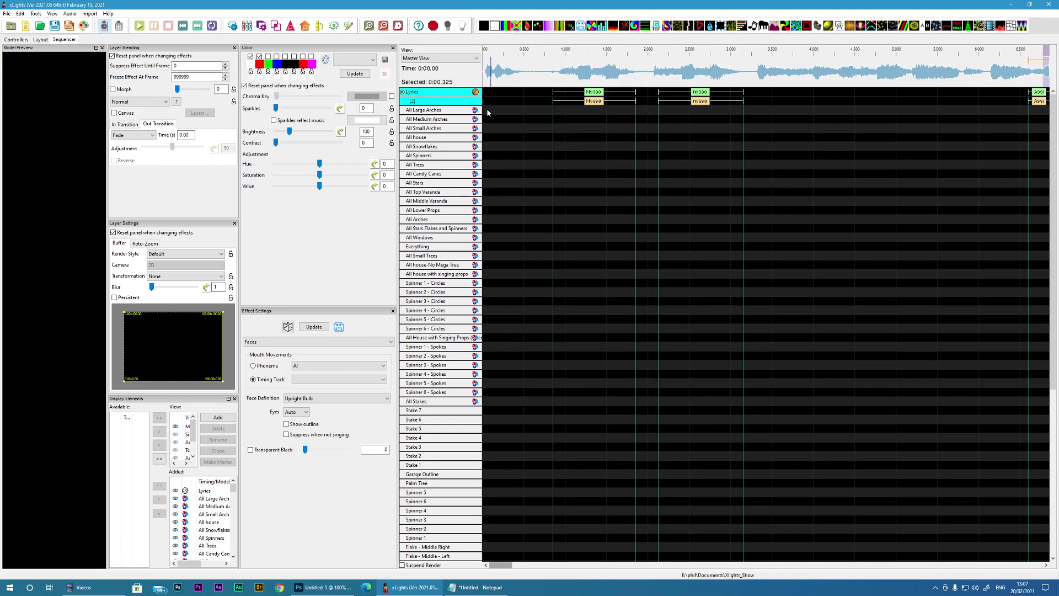
Break the lyric words down into a third row of phoneme marks with Breakdown Words.
right_click(440, 104)
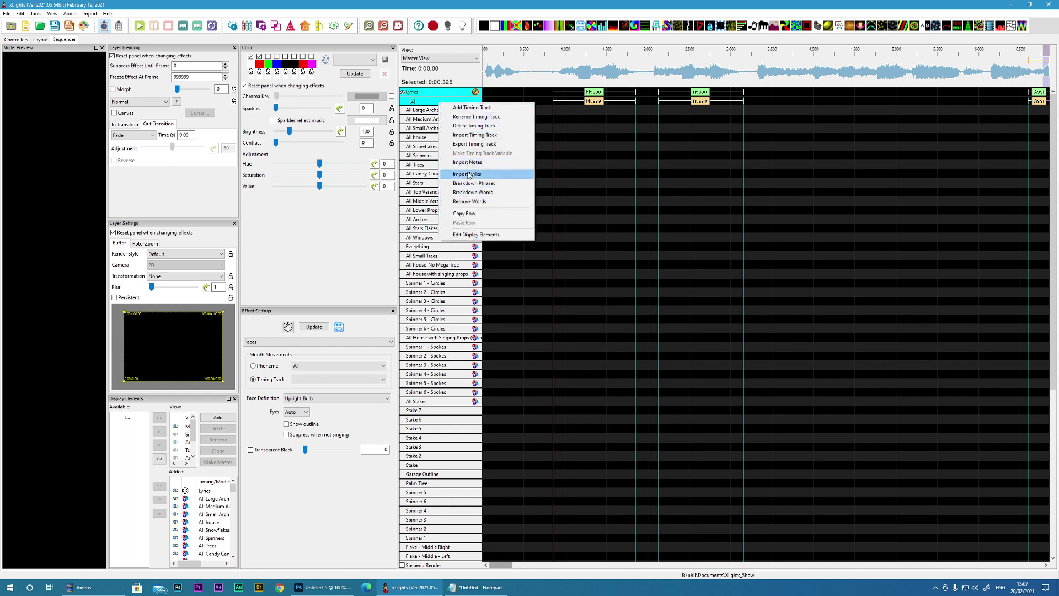
left_click(469, 193)
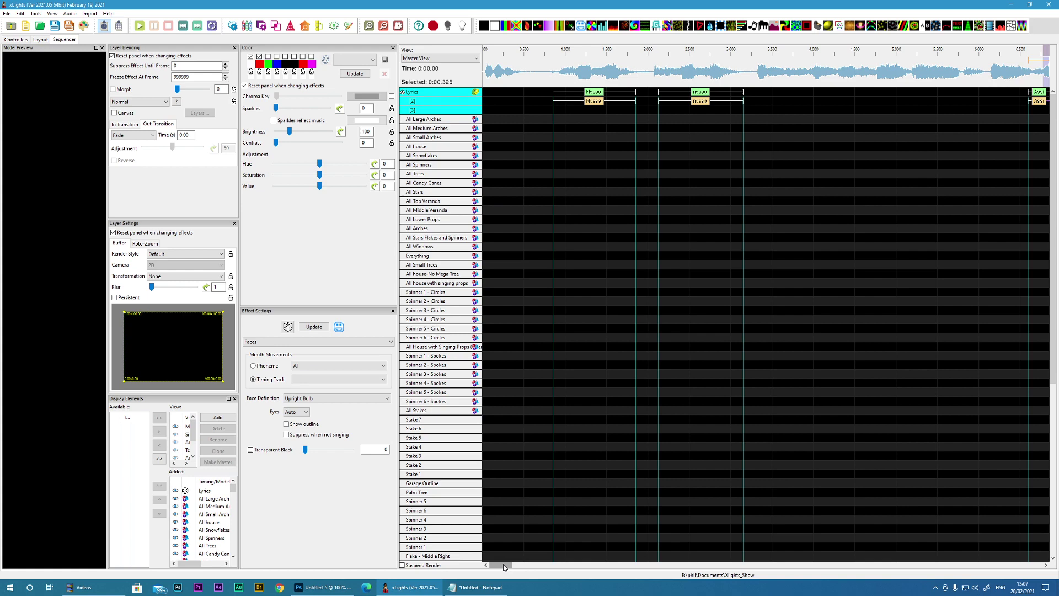
left_click(526, 564)
scroll(586, 418, "right", 3)
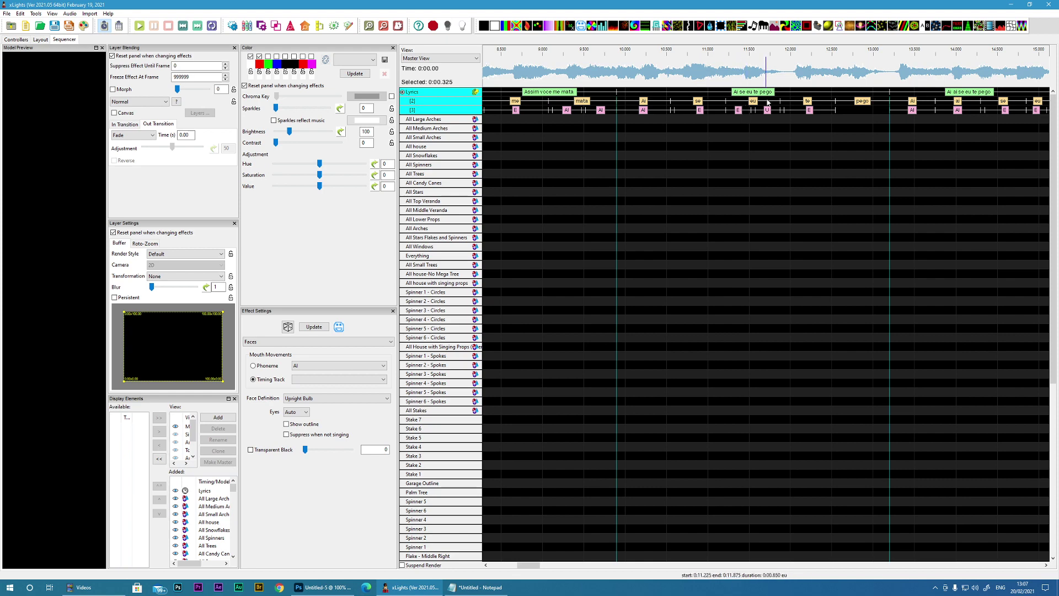
Scroll back and forth along the timeline to check the phoneme marks.
left_click_drag(528, 566, 519, 565)
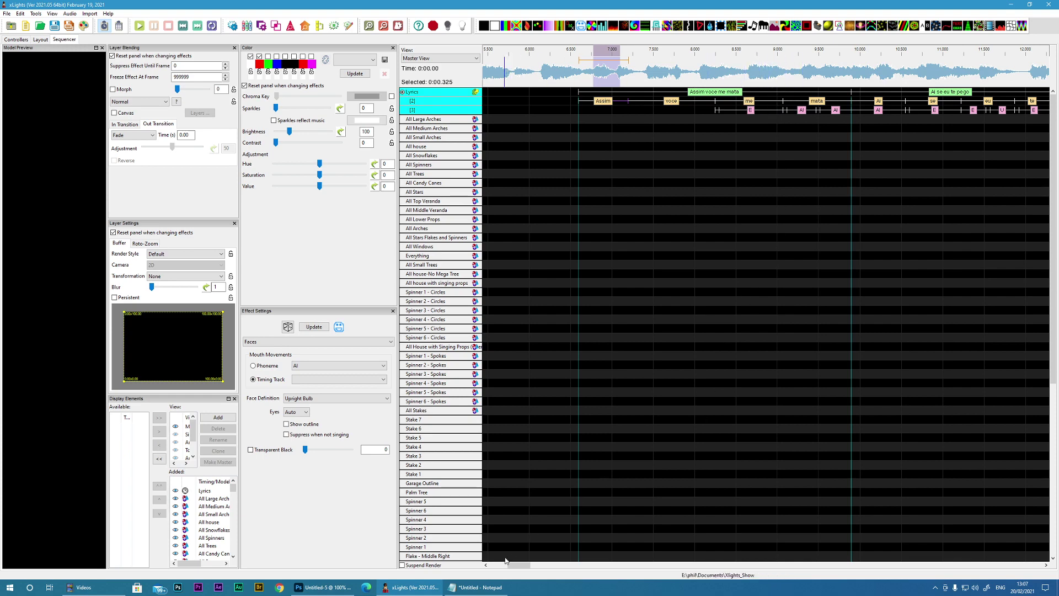
left_click_drag(513, 565, 527, 566)
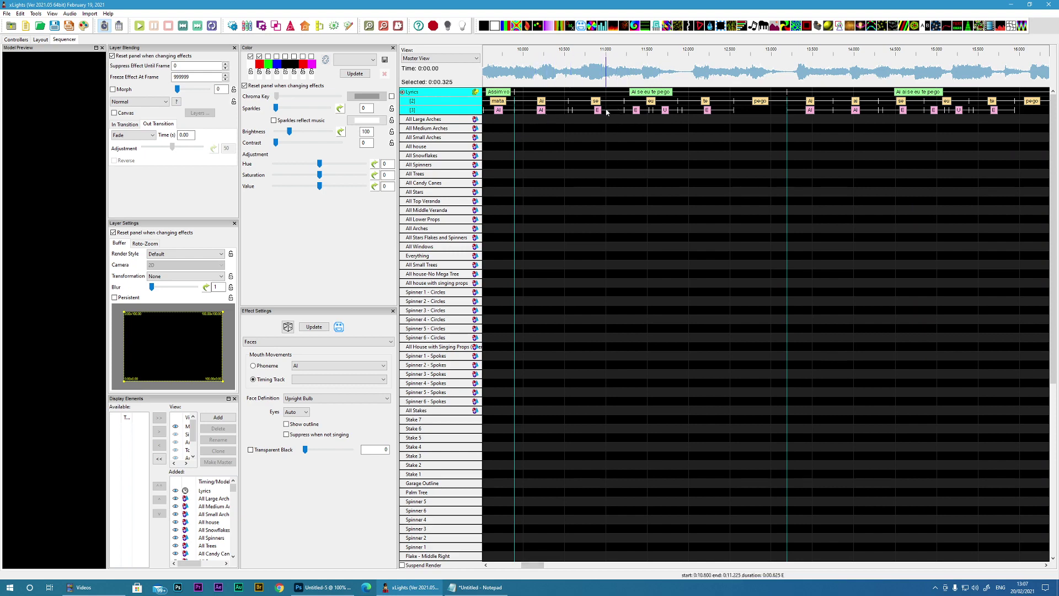
left_click_drag(532, 565, 539, 565)
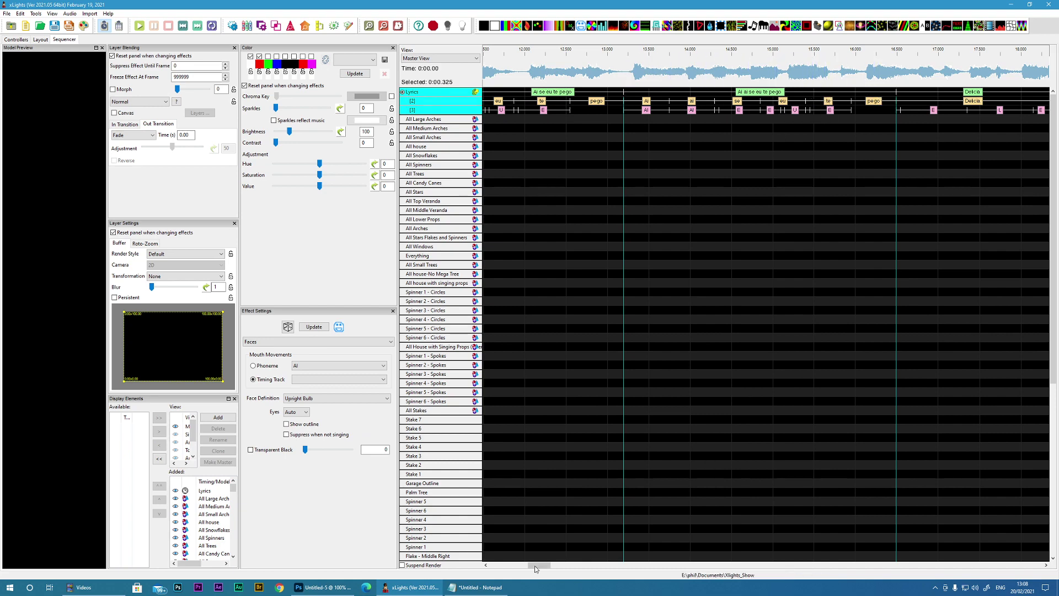
left_click_drag(535, 565, 500, 567)
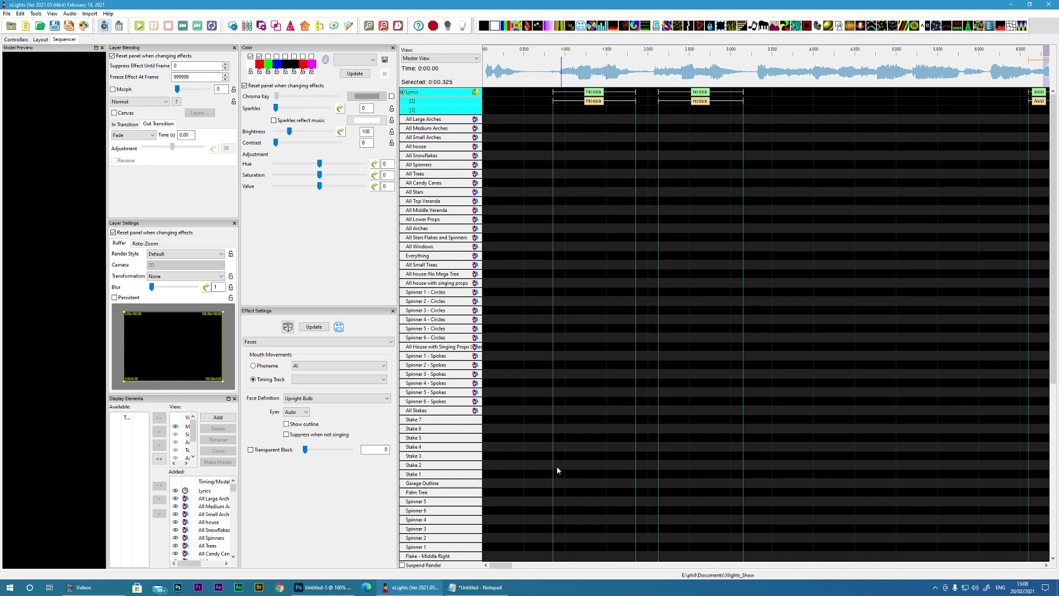
Launch Papagayo-NG from the Start search and move its window and console into place.
left_click(10, 587)
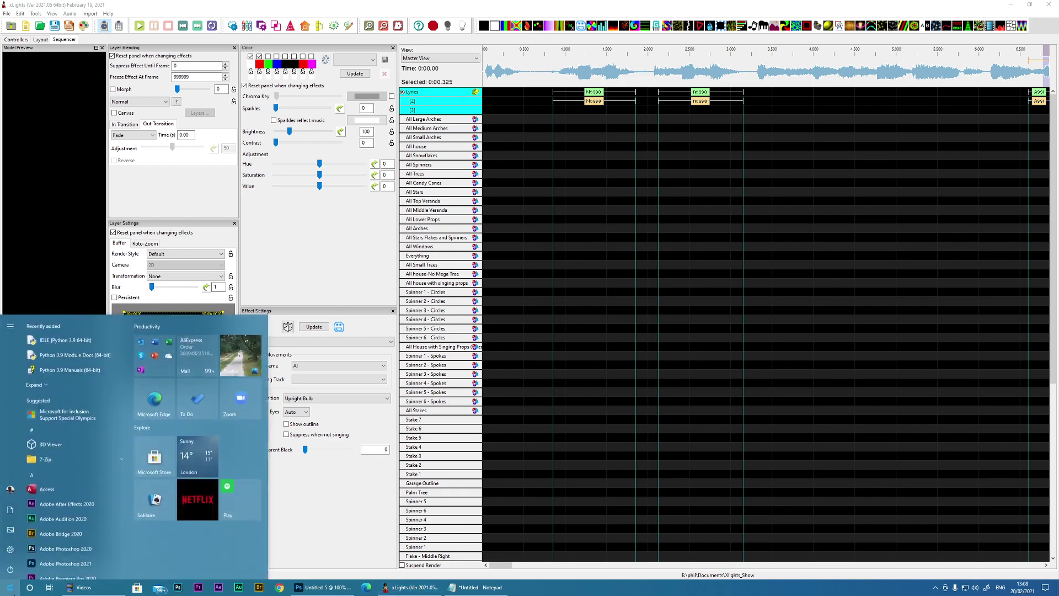
type("p")
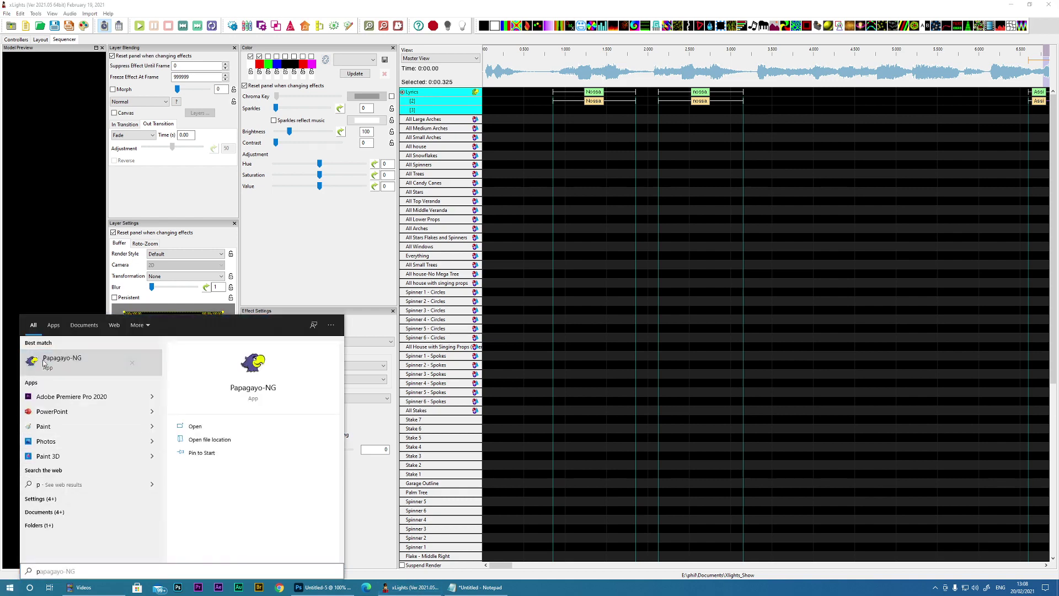
left_click(109, 363)
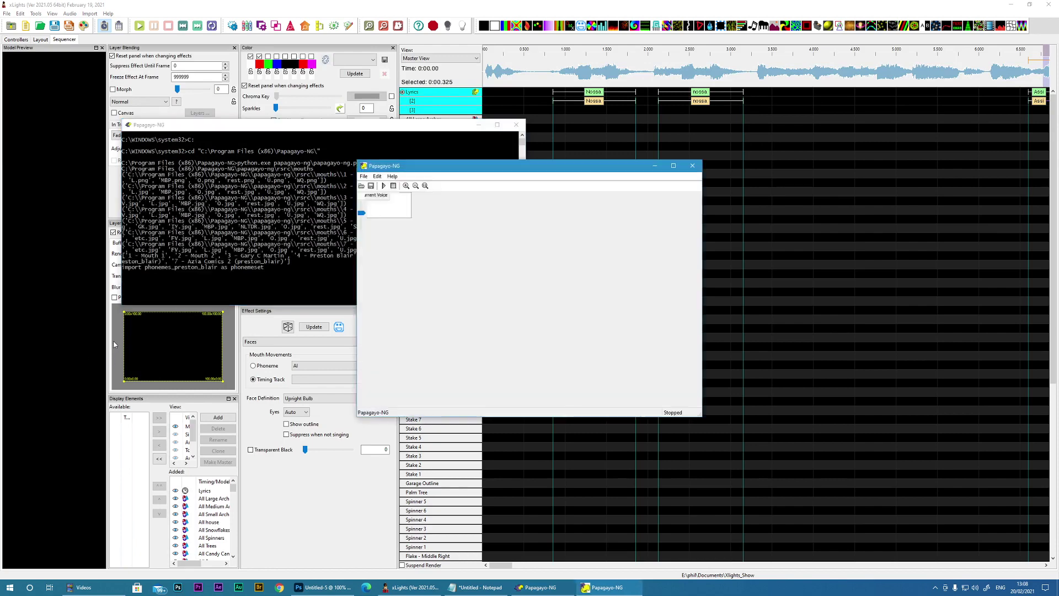
left_click(673, 166)
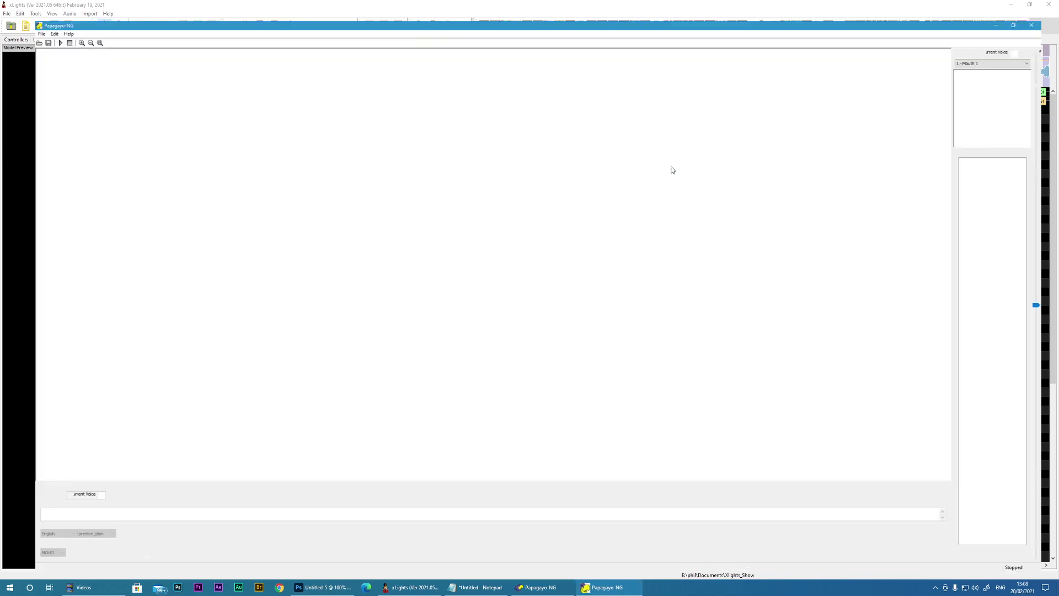
left_click(1030, 4)
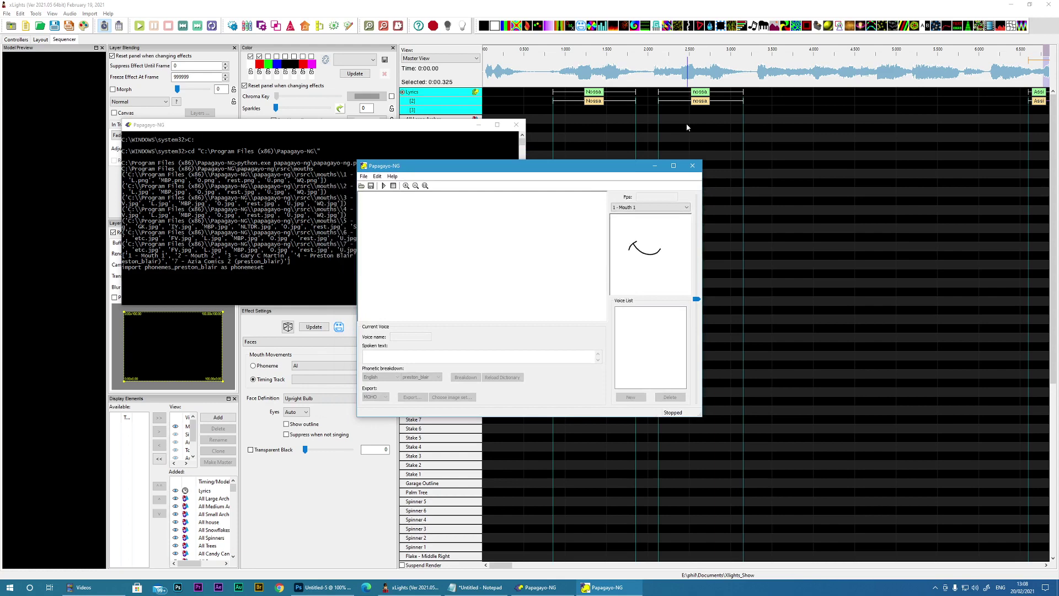
left_click_drag(496, 135, 0, 132)
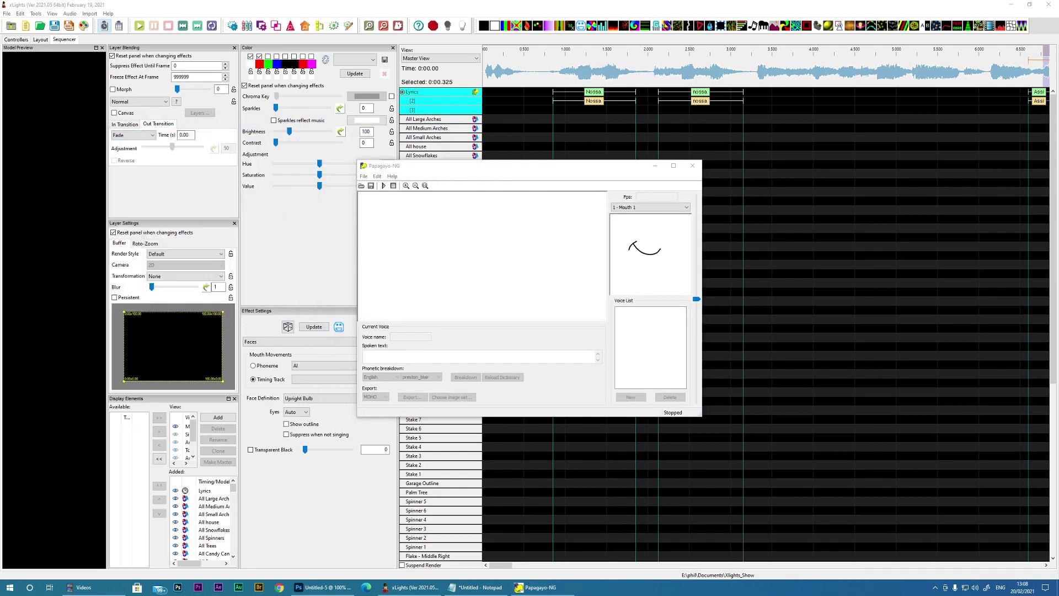
left_click_drag(467, 166, 262, 131)
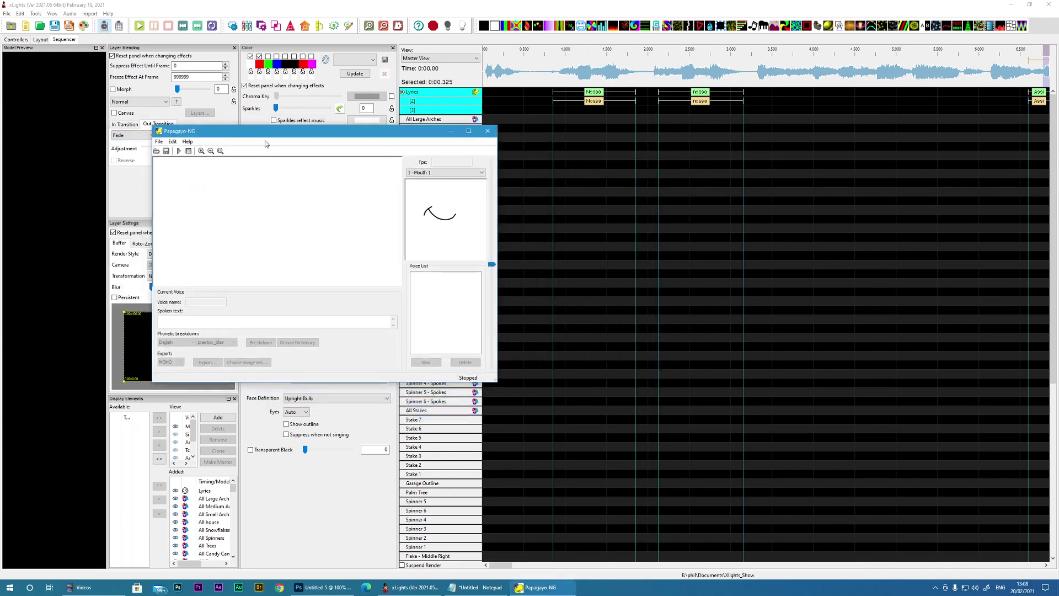
Open test.wav from the Desktop in Papagayo-NG.
left_click(159, 141)
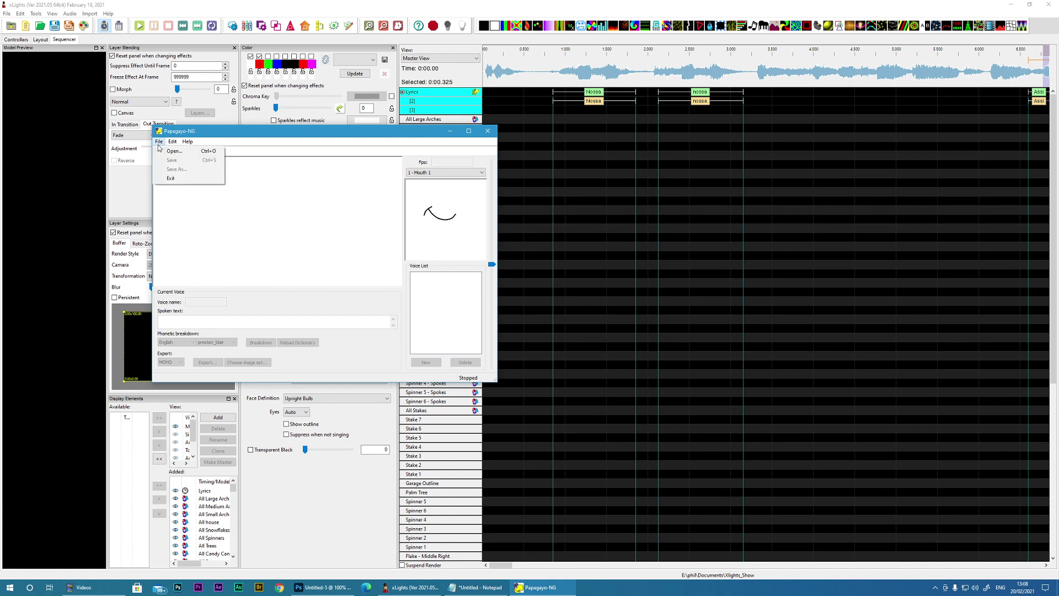
left_click(167, 154)
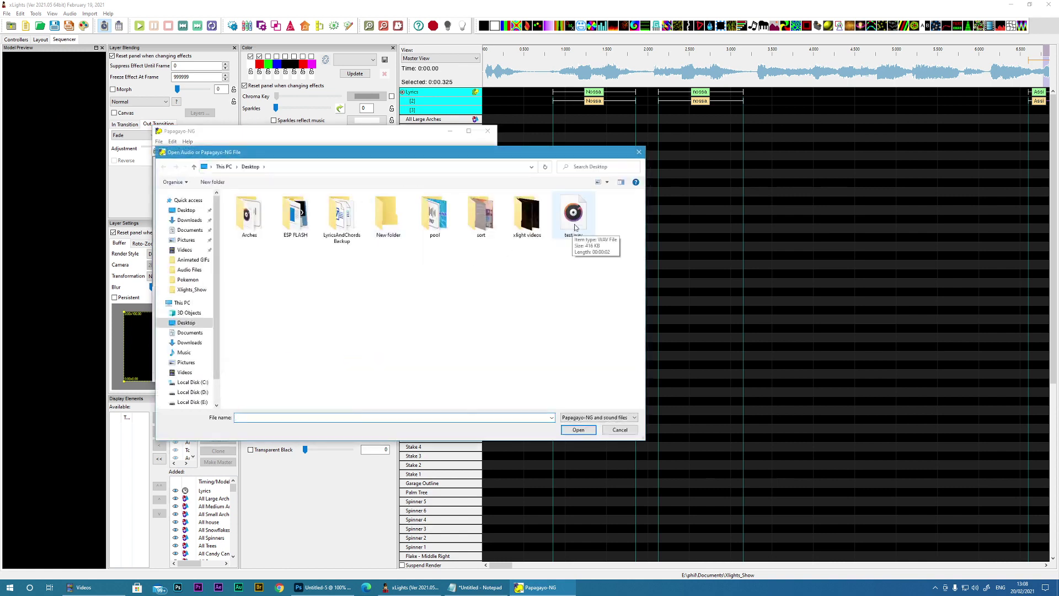
left_click(575, 227)
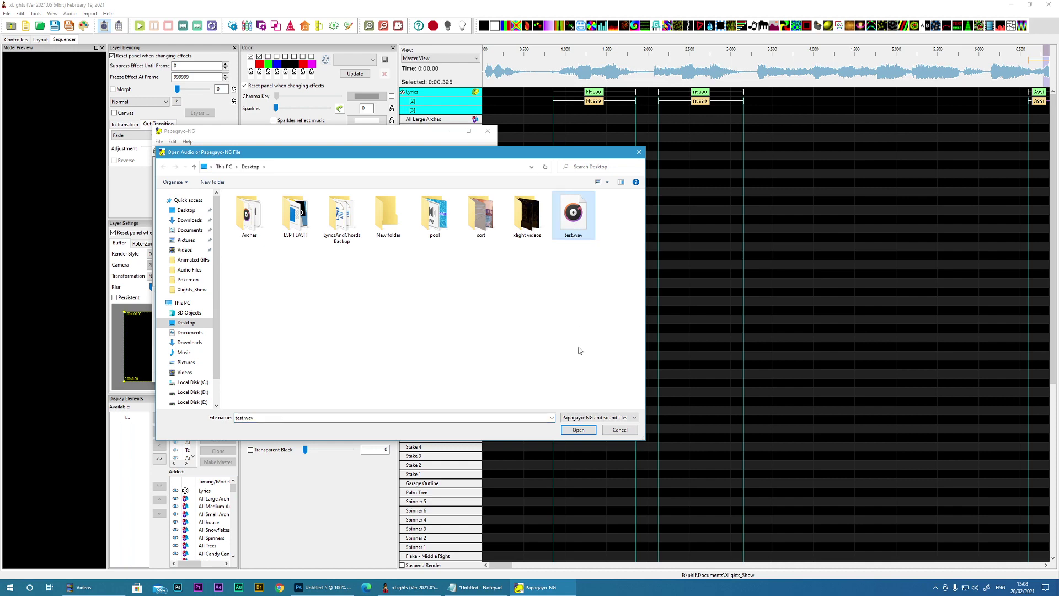
left_click(579, 431)
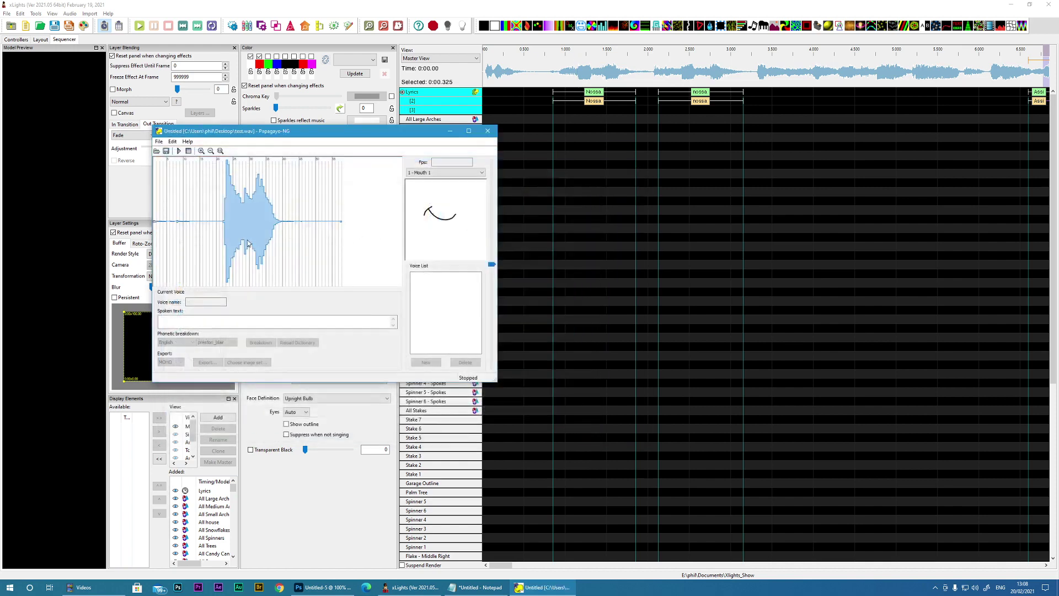
Go to frame 20, enter 'bom dia' as spoken text and break it into words and phonemes.
left_click(219, 219)
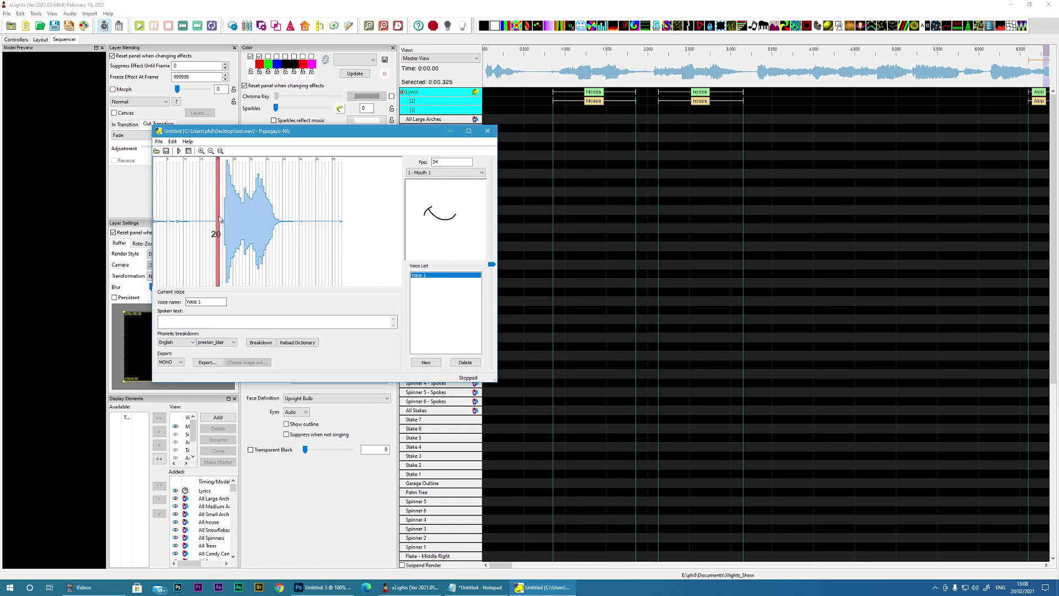
left_click(220, 222)
left_click(177, 323)
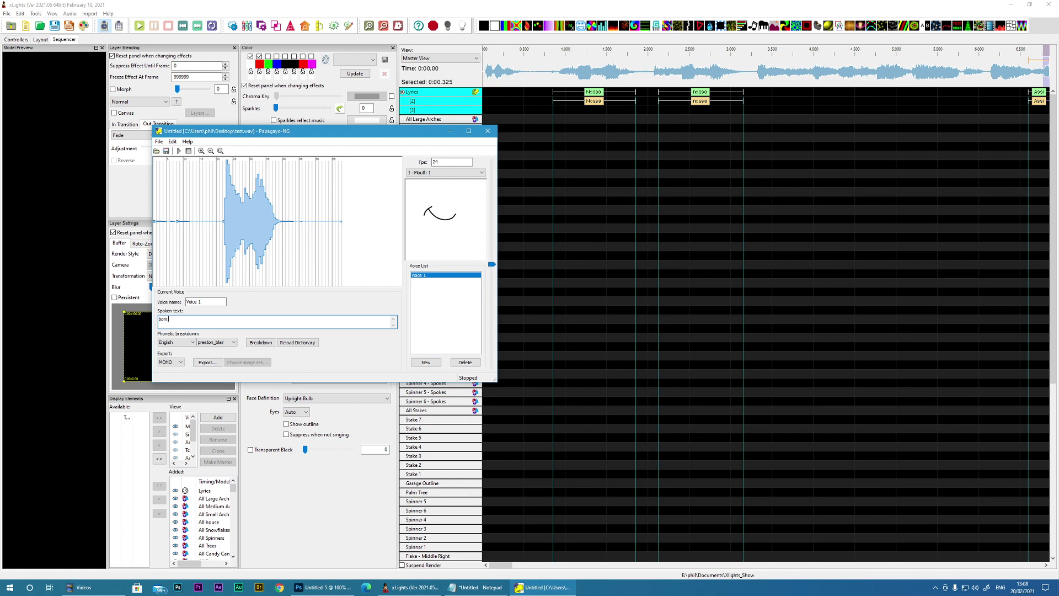
left_click(254, 343)
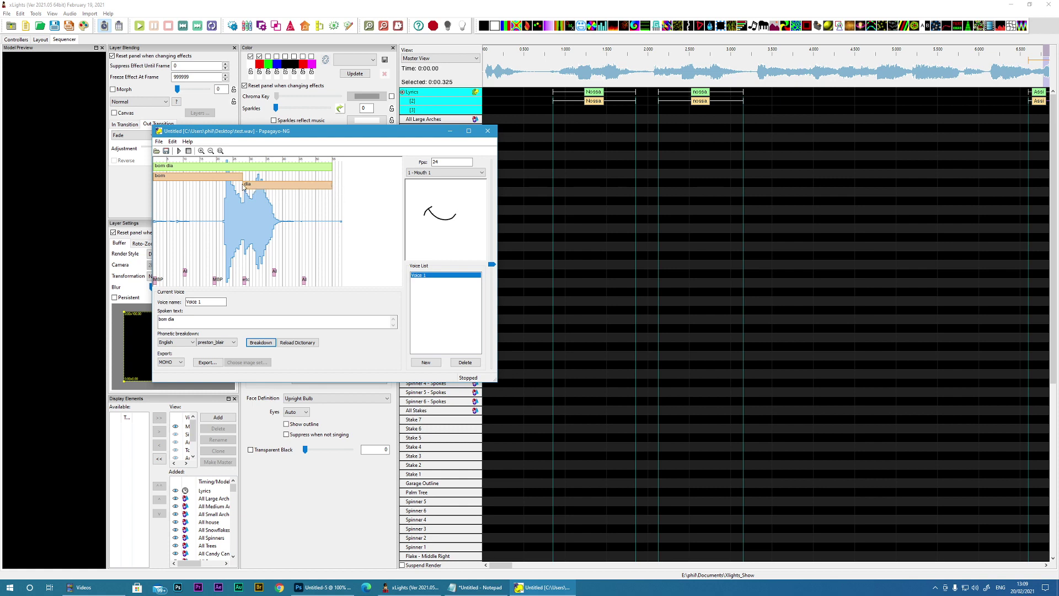
Move the start of 'bom' later and end the phrase earlier to fit the audio, then play it.
mouse_move(243, 183)
left_mouse_down()
mouse_move(267, 184)
mouse_move(248, 187)
left_mouse_up()
left_click_drag(158, 179, 247, 180)
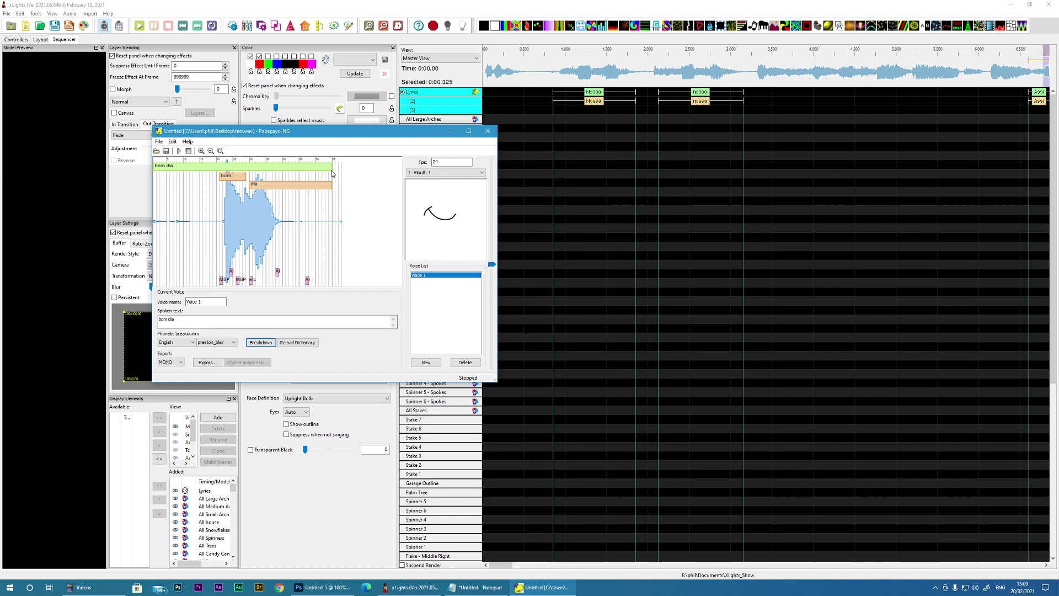
left_click_drag(333, 170, 277, 171)
mouse_move(155, 177)
left_mouse_down()
mouse_move(245, 186)
mouse_move(215, 180)
mouse_move(228, 177)
mouse_move(236, 202)
left_mouse_up()
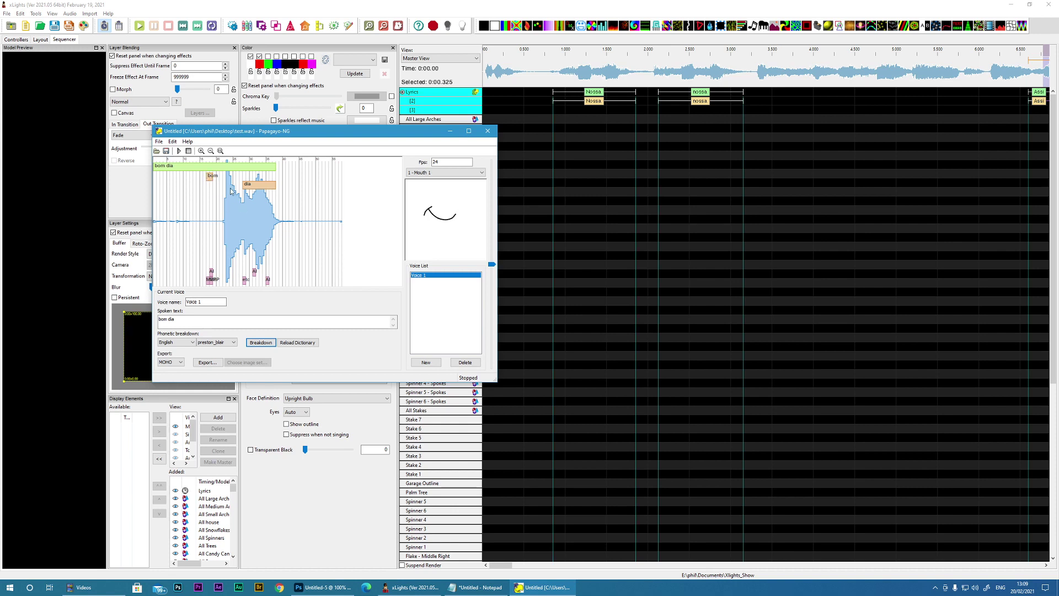
left_click(179, 150)
Try the Gary C Martin and Mouth 2 mouth sets, then settle on 4 - Preston Blair.
left_click(435, 173)
left_click(436, 176)
left_click(435, 177)
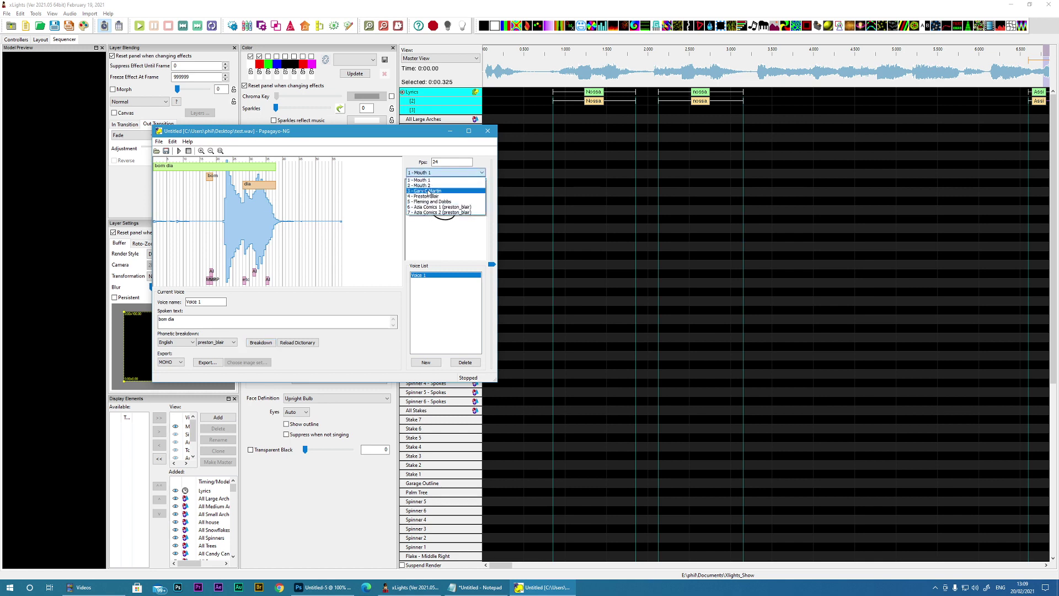
left_click(428, 190)
left_click(431, 175)
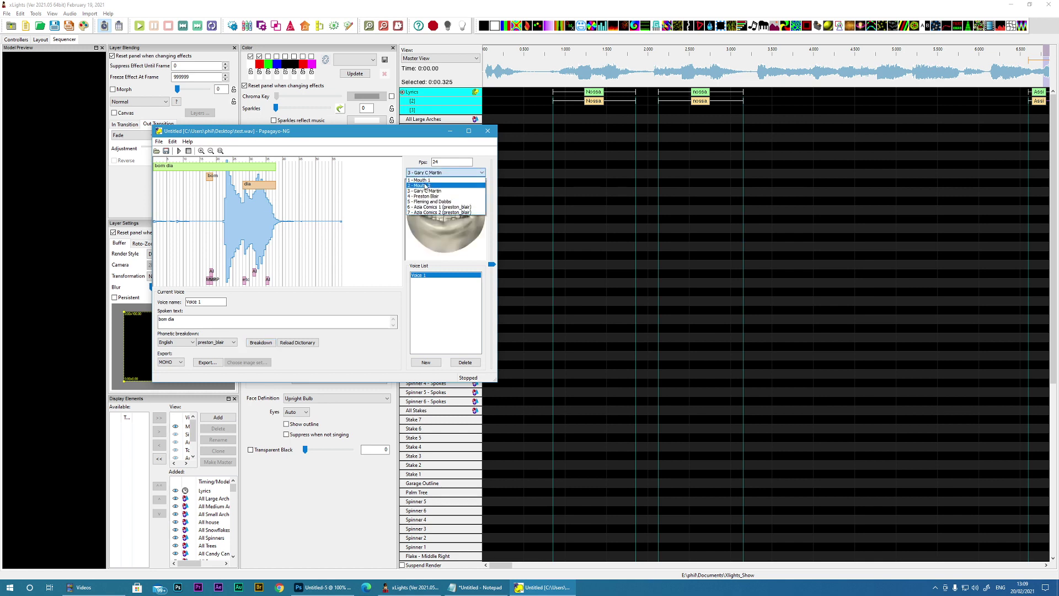
left_click(424, 185)
left_click(428, 172)
left_click(424, 197)
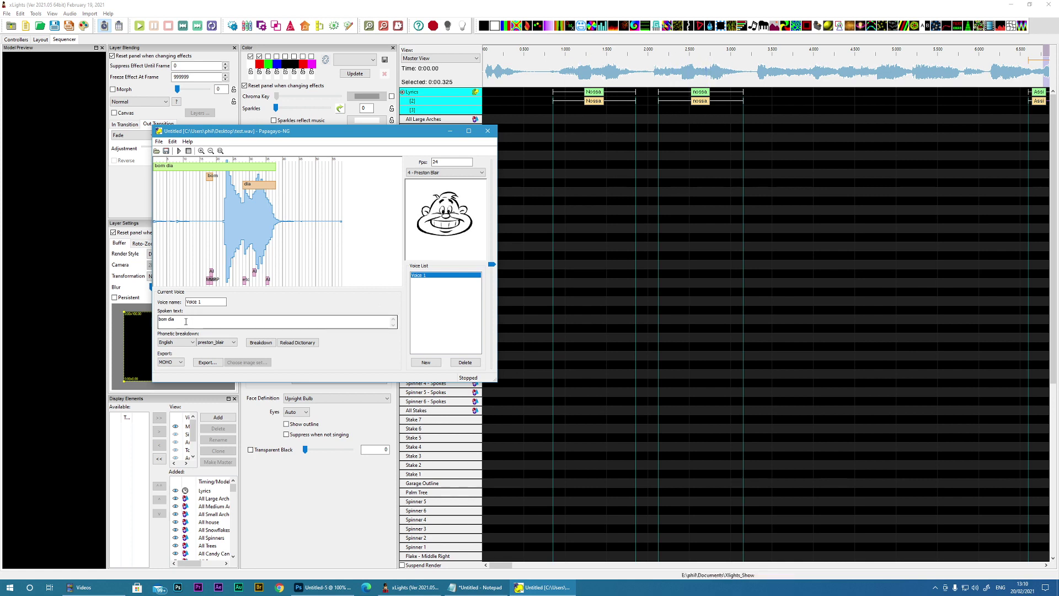
Replace the spoken text with 'nossa' and attempt a breakdown, cancelling the unknown-word prompt.
left_click_drag(186, 322, 132, 319)
type("nossa")
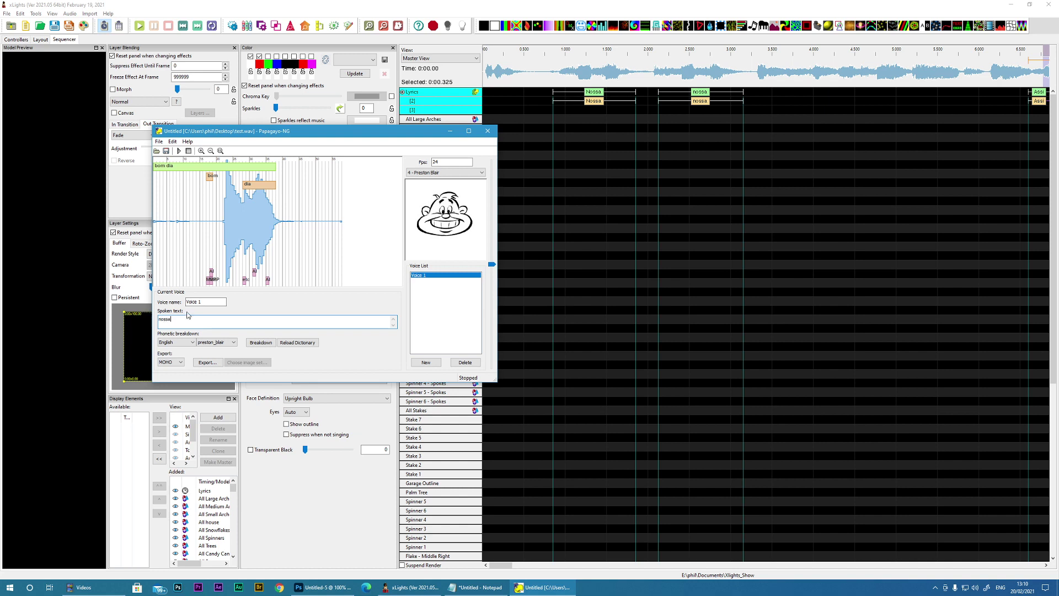
left_click(261, 343)
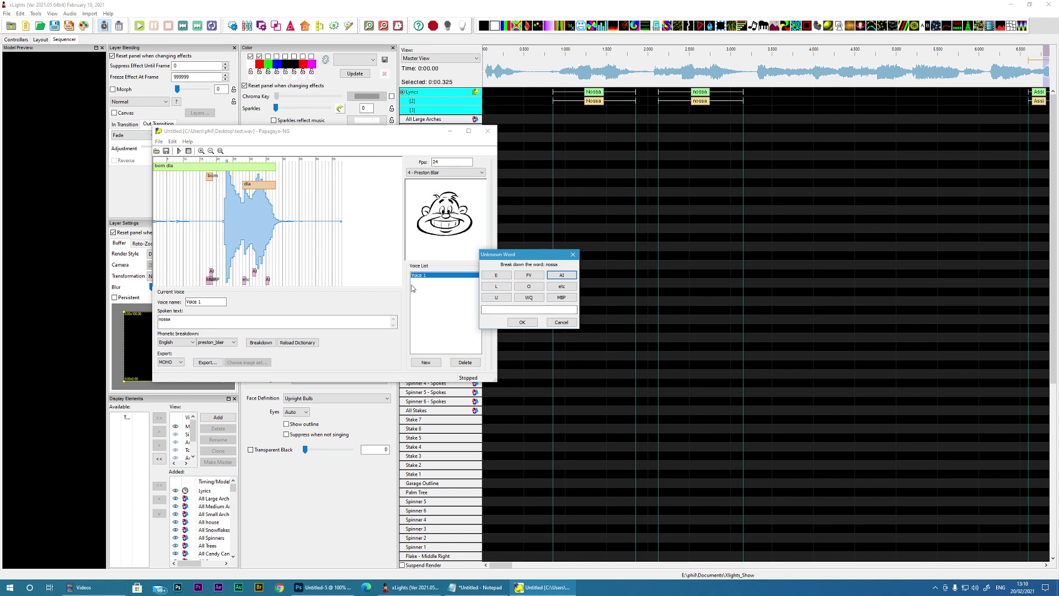
left_click(562, 323)
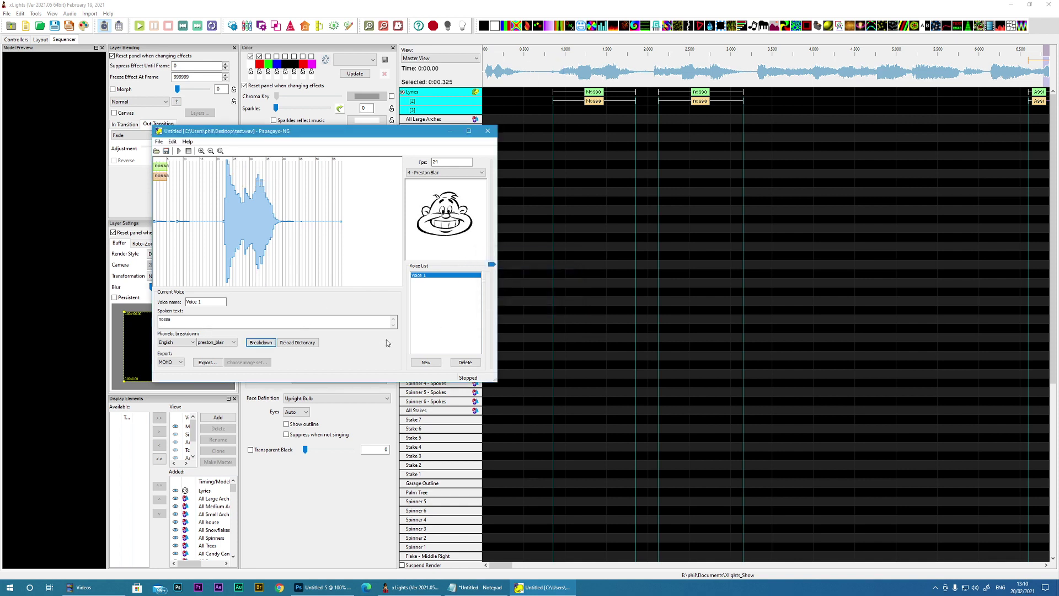
Switch the breakdown language to portuguese and break 'nossa' down again.
left_click(177, 344)
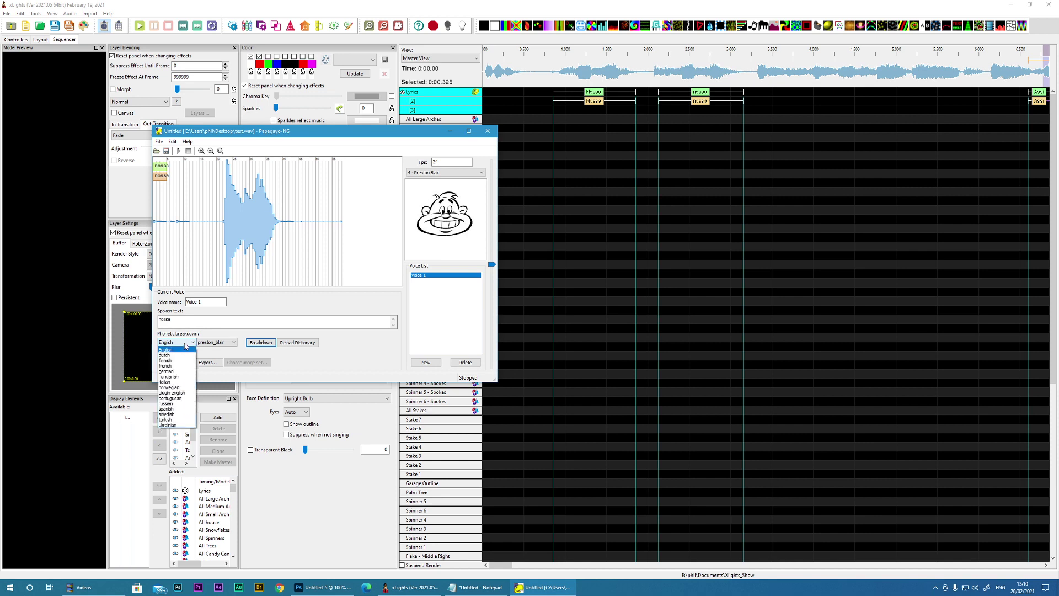
left_click(171, 397)
left_click(261, 343)
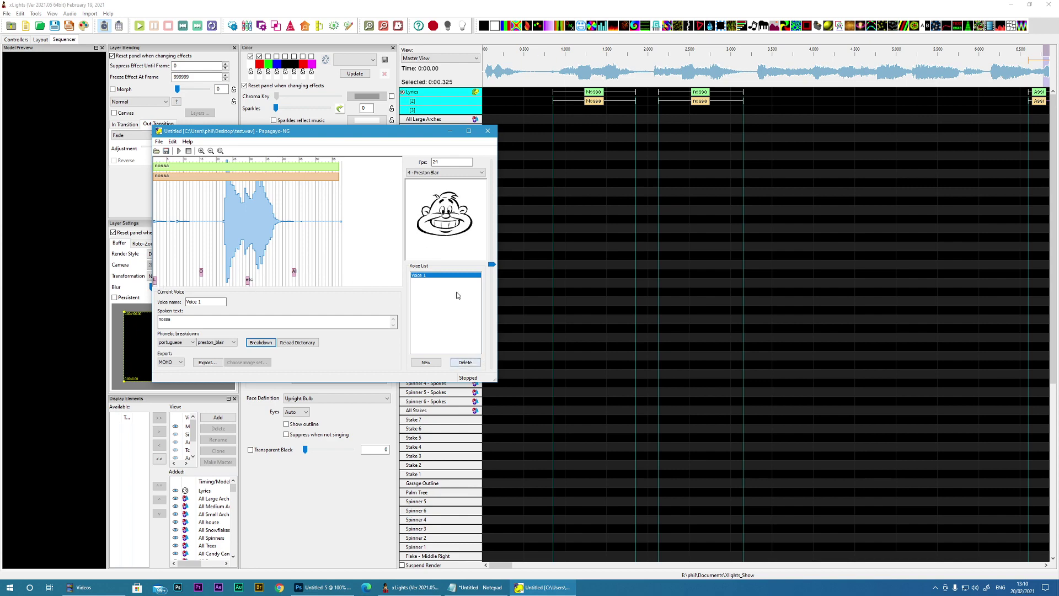
Move Papagayo-NG aside and scroll the xLights timeline to the opening nossa words.
left_click_drag(380, 135, 0, 182)
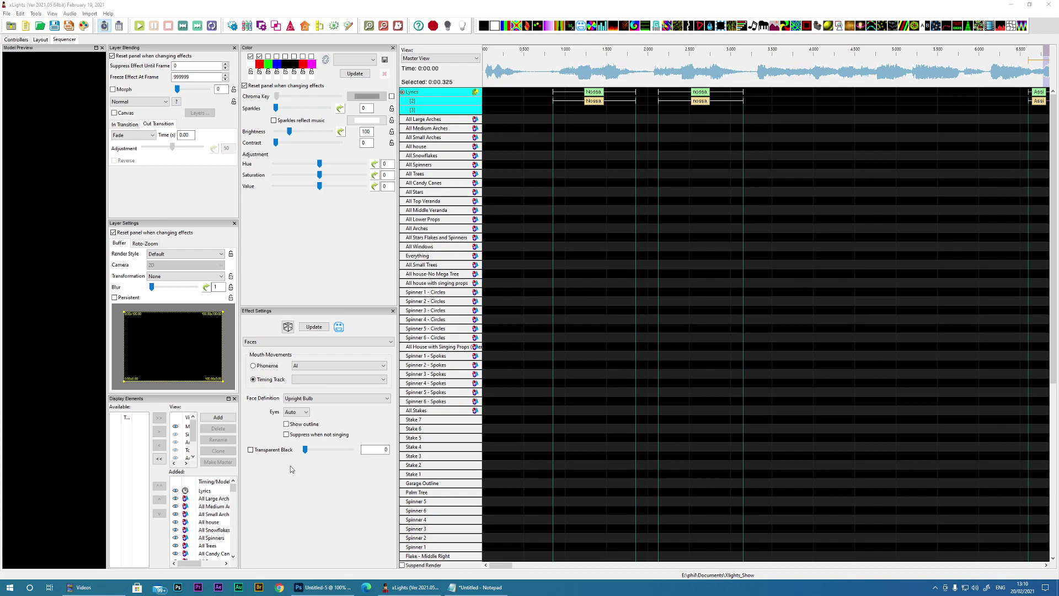
left_click_drag(508, 569, 531, 548)
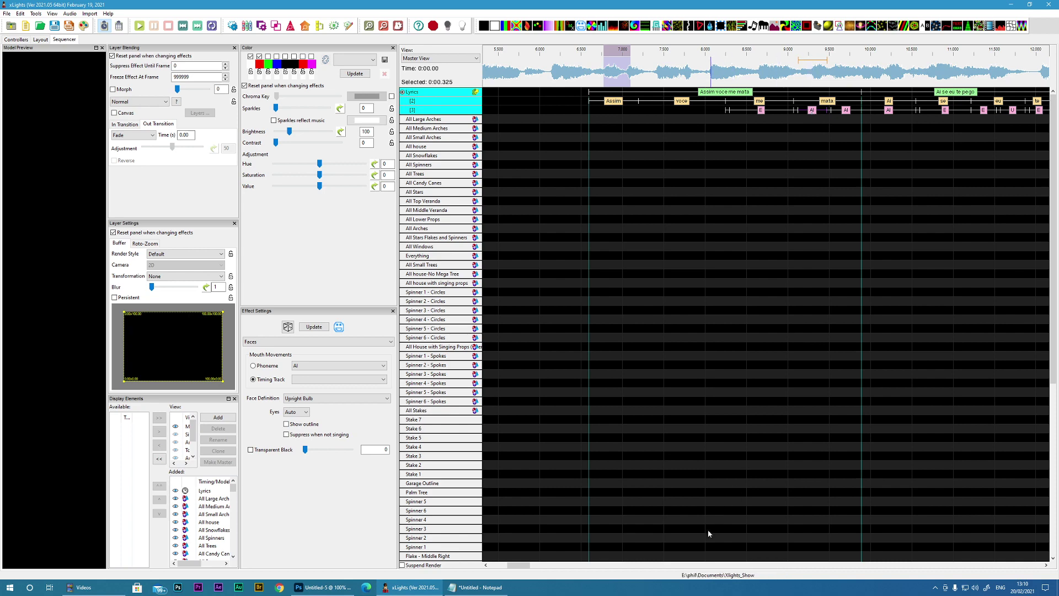
left_click_drag(527, 565, 509, 565)
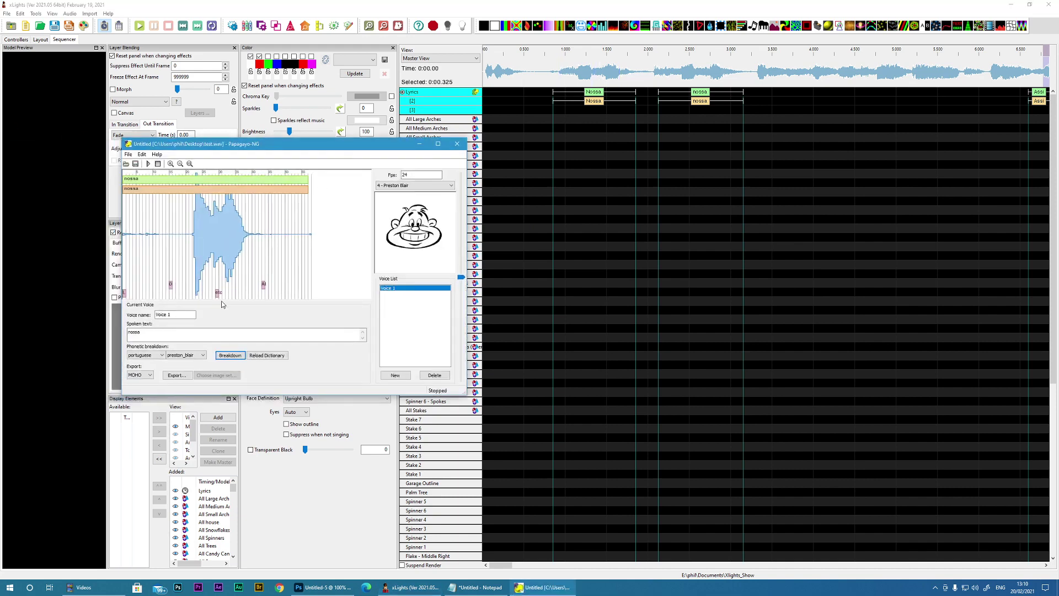
left_click_drag(320, 150, 11, 156)
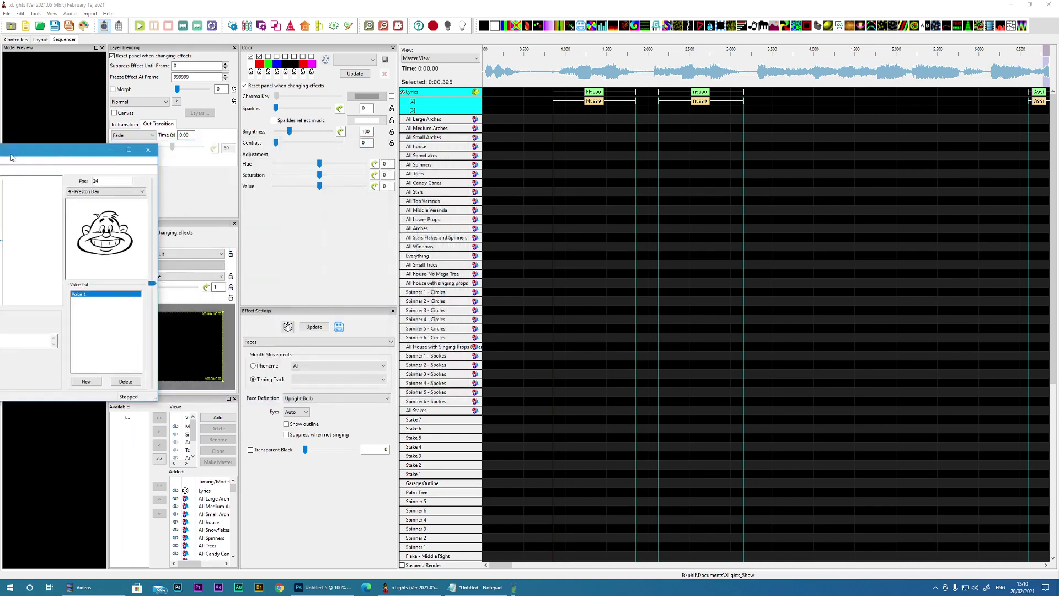
left_click(559, 121)
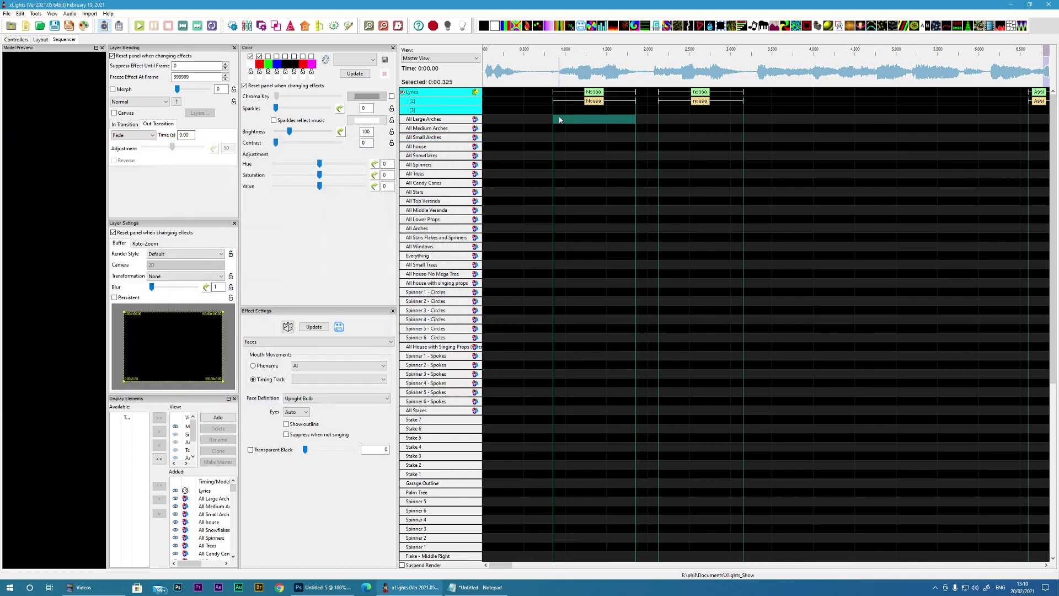
Create AI phoneme marks under the first Nossa and position the Papagayo-NG reference window over the timeline.
left_click(561, 111)
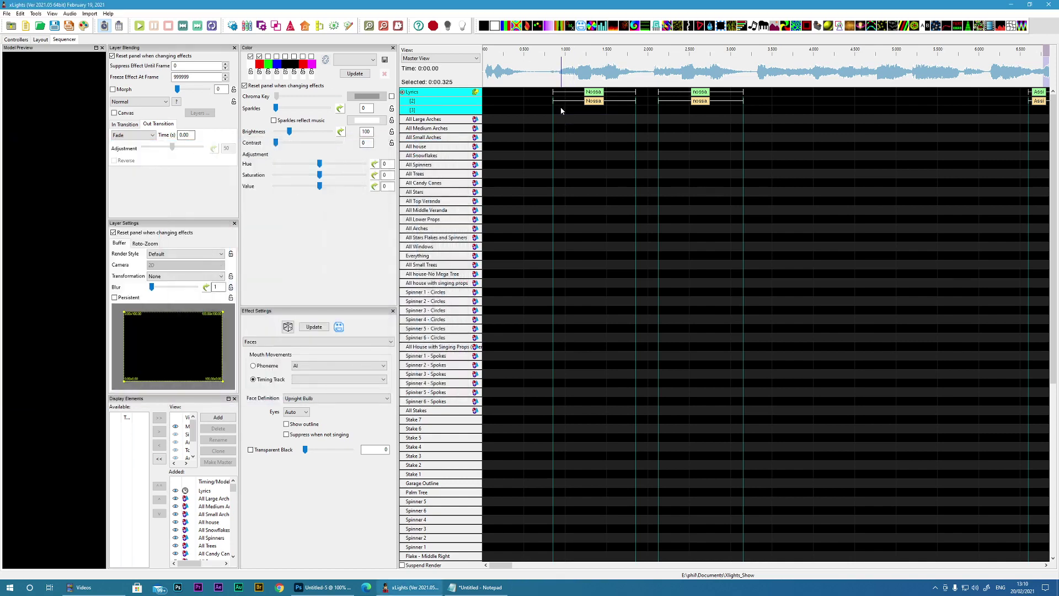
left_click_drag(561, 110, 672, 110)
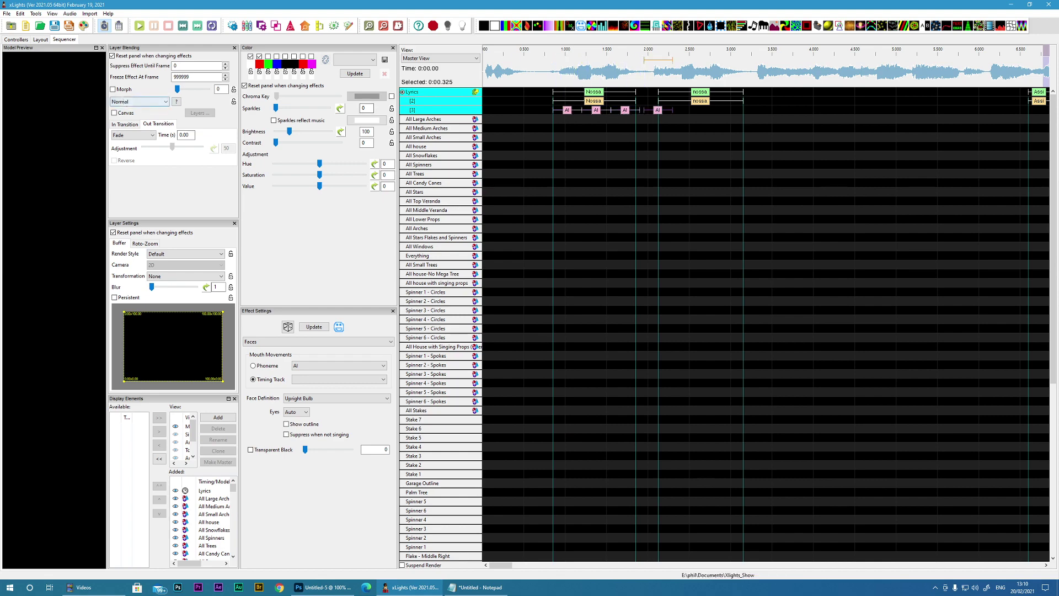
left_click_drag(174, 128, 192, 118)
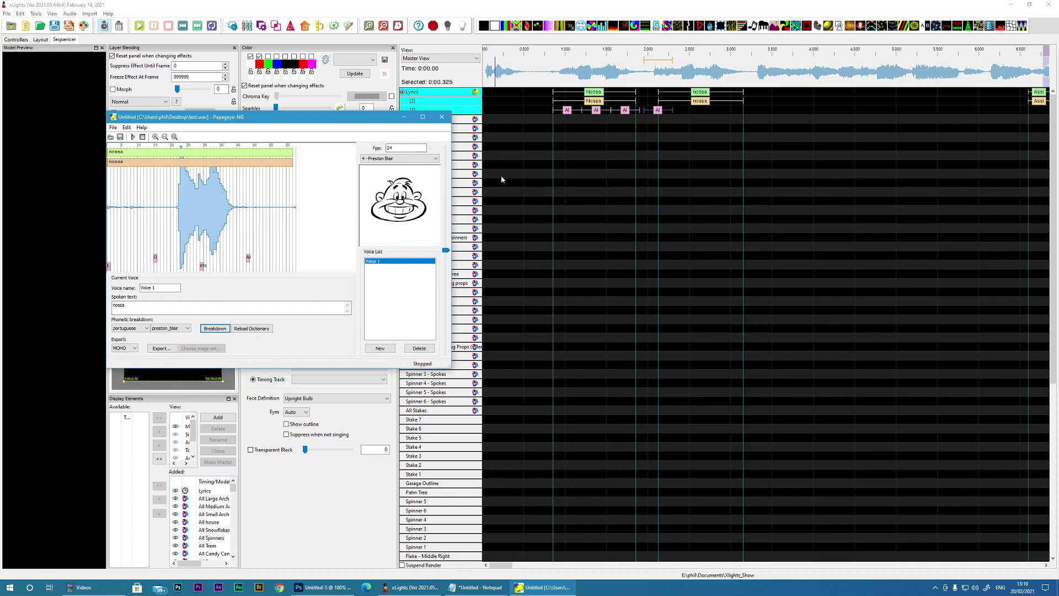
Label the first nossa's four phoneme marks L, O, etc and AI.
double_click(561, 109)
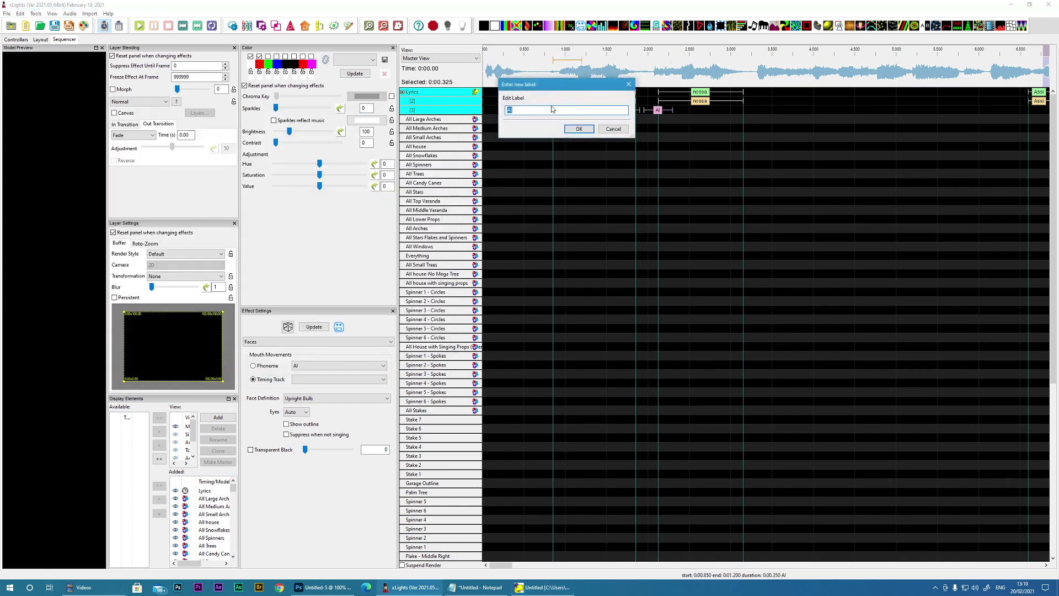
left_click(576, 129)
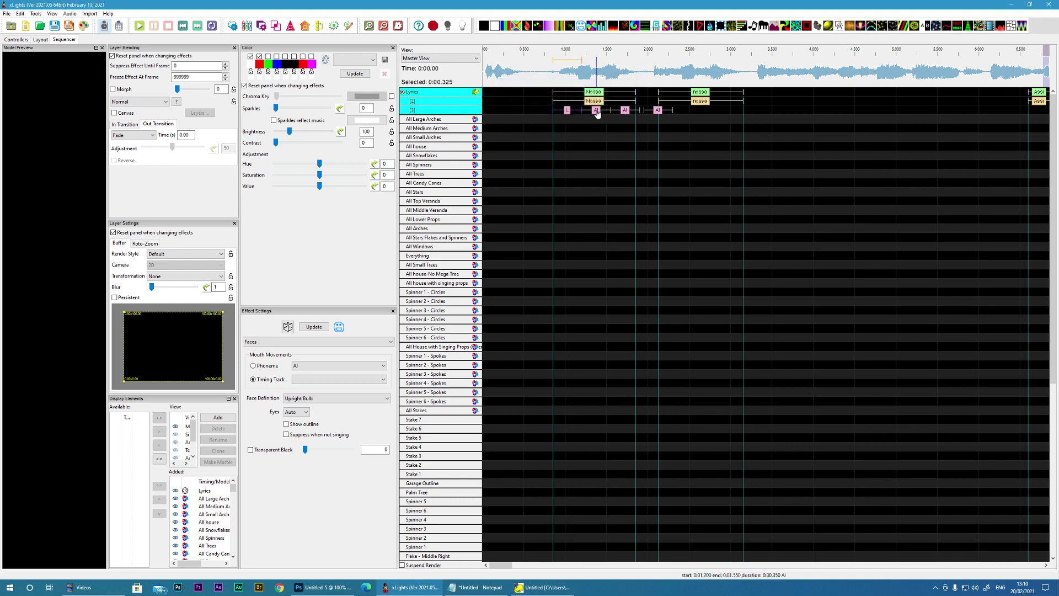
double_click(596, 110)
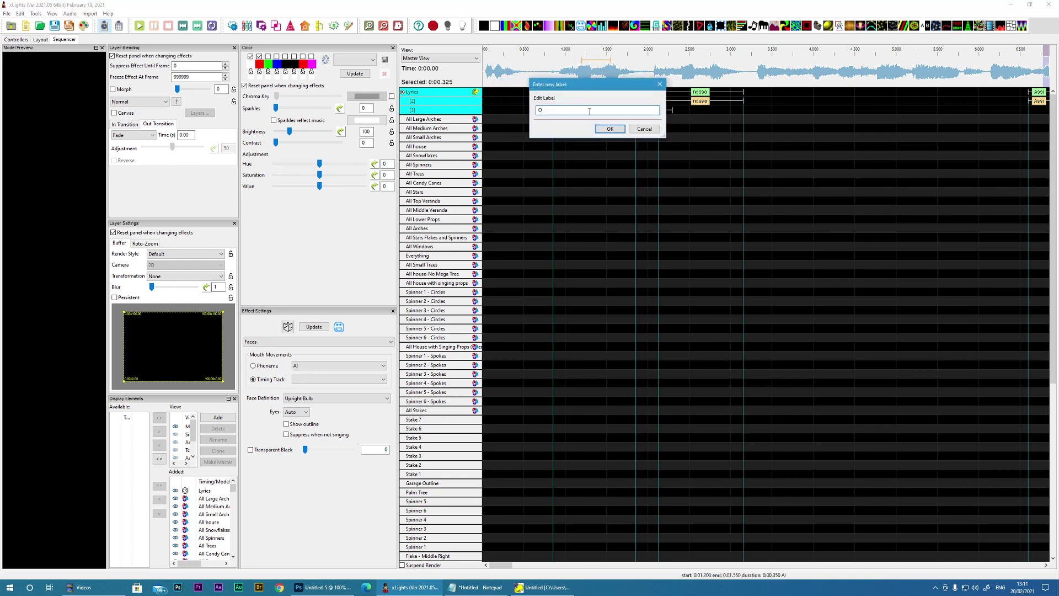
type("O")
left_click(610, 129)
double_click(612, 110)
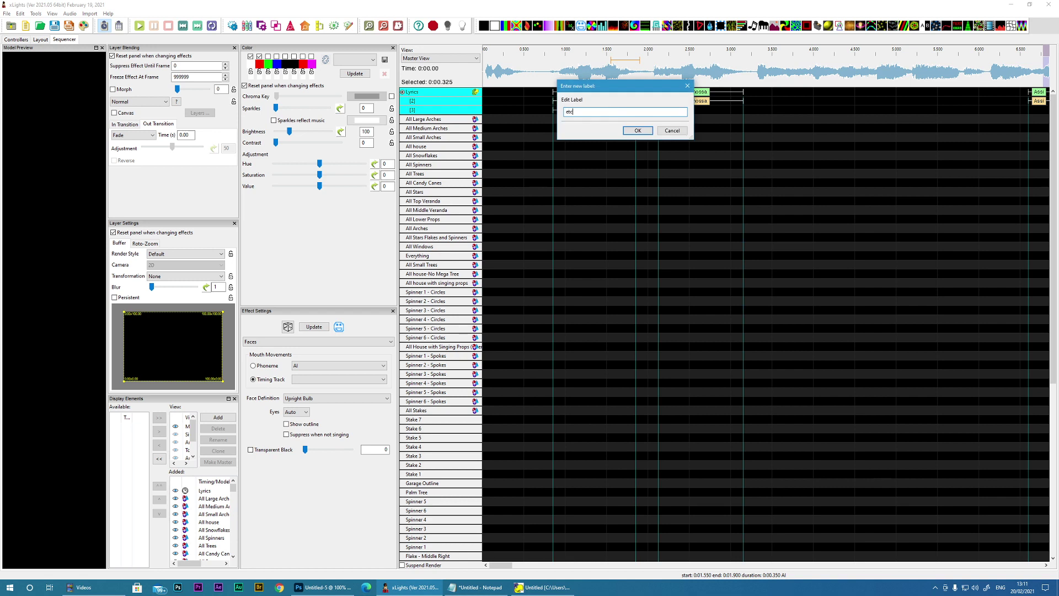
left_click(637, 130)
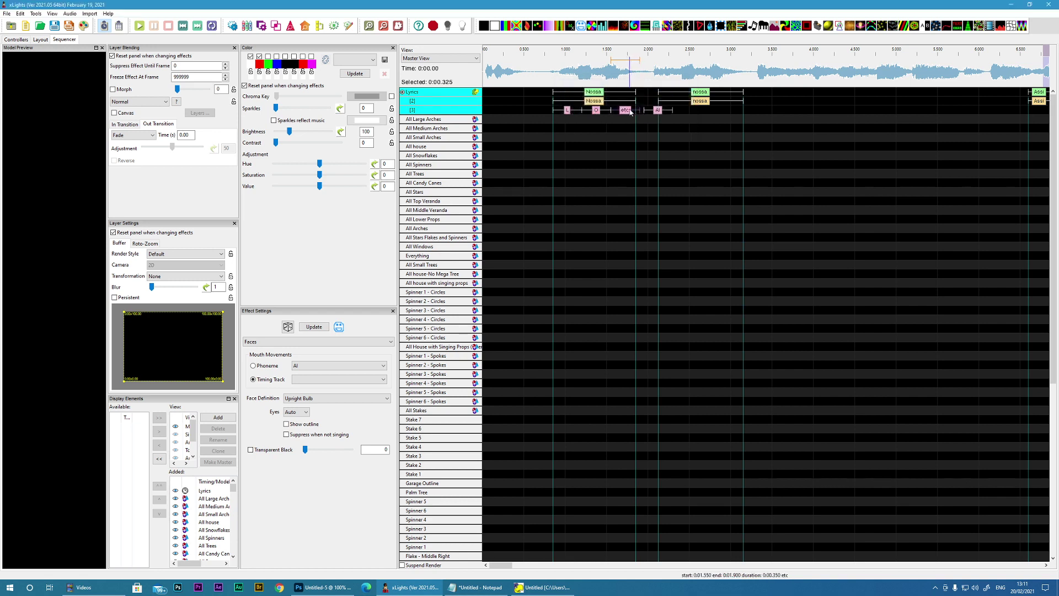
double_click(657, 111)
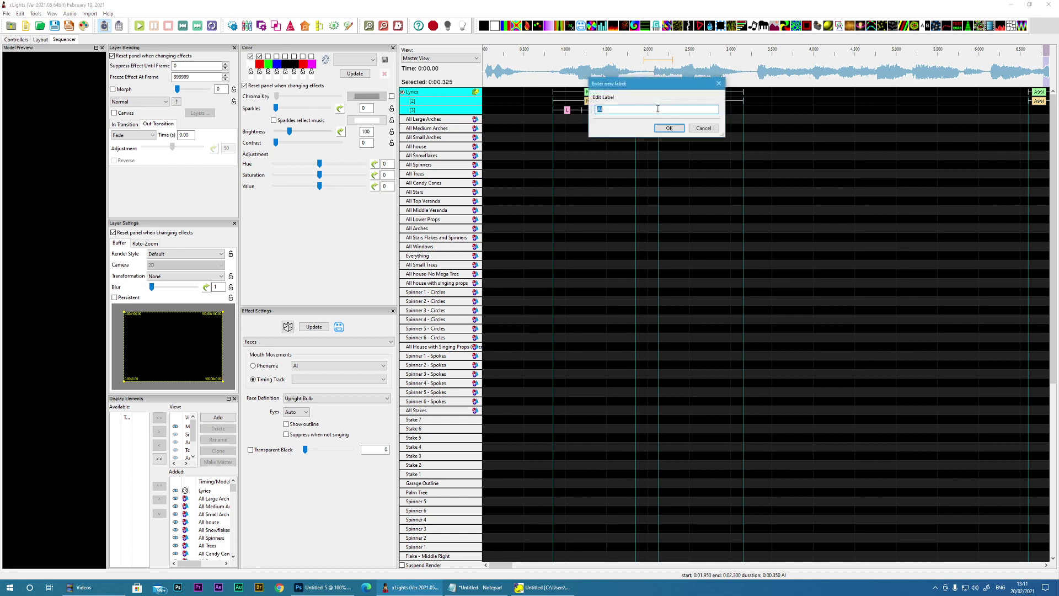
left_click(703, 129)
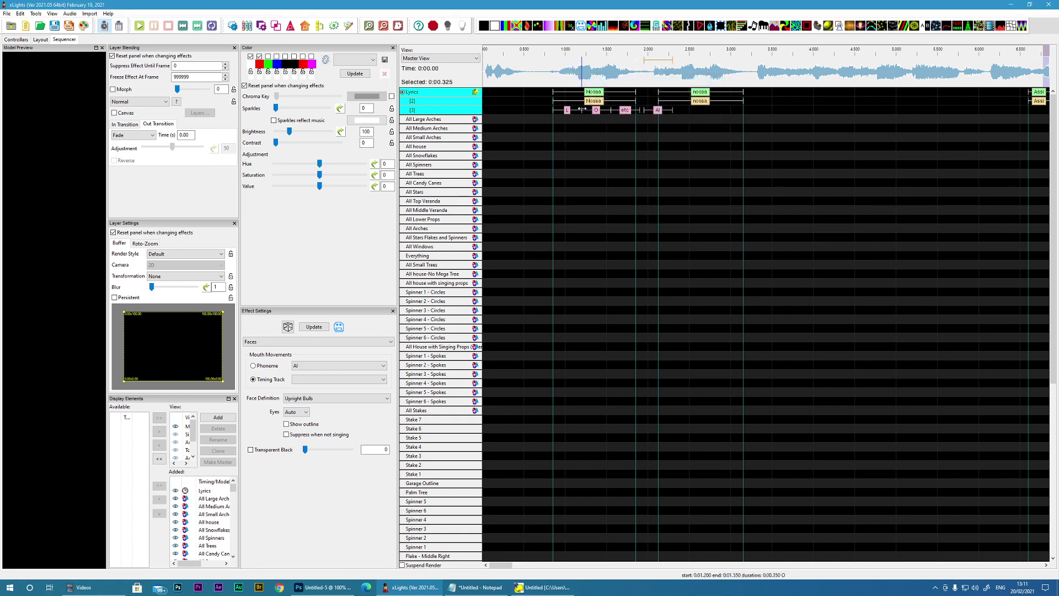
Retime the phonemes: O from 1.125 to 1.350, etc ending 1.500, AI starting 1.525.
left_click_drag(582, 109, 560, 111)
left_click(562, 110)
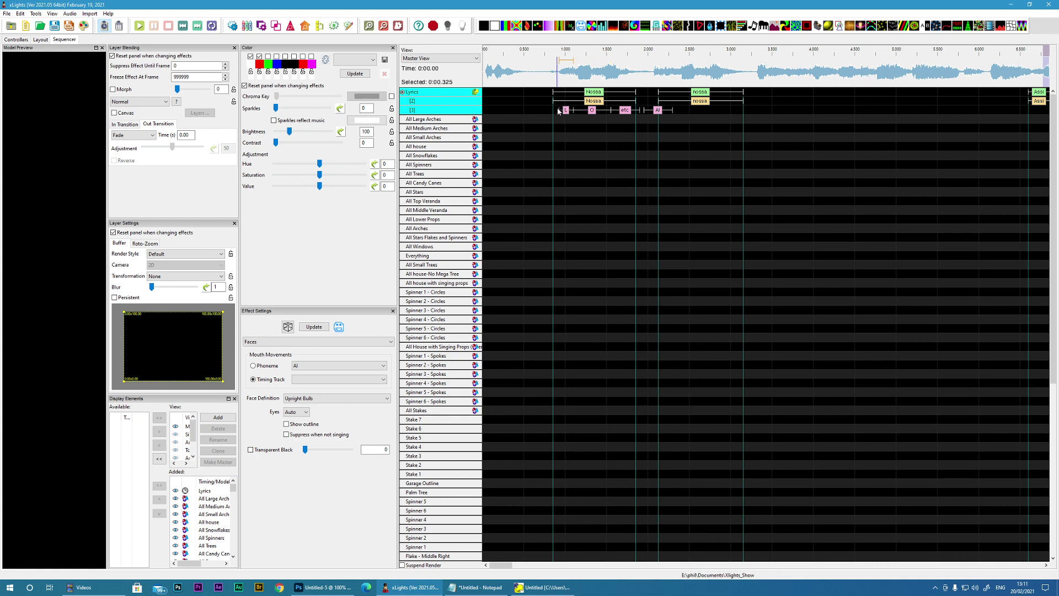
left_click(590, 112)
left_click_drag(610, 111, 595, 111)
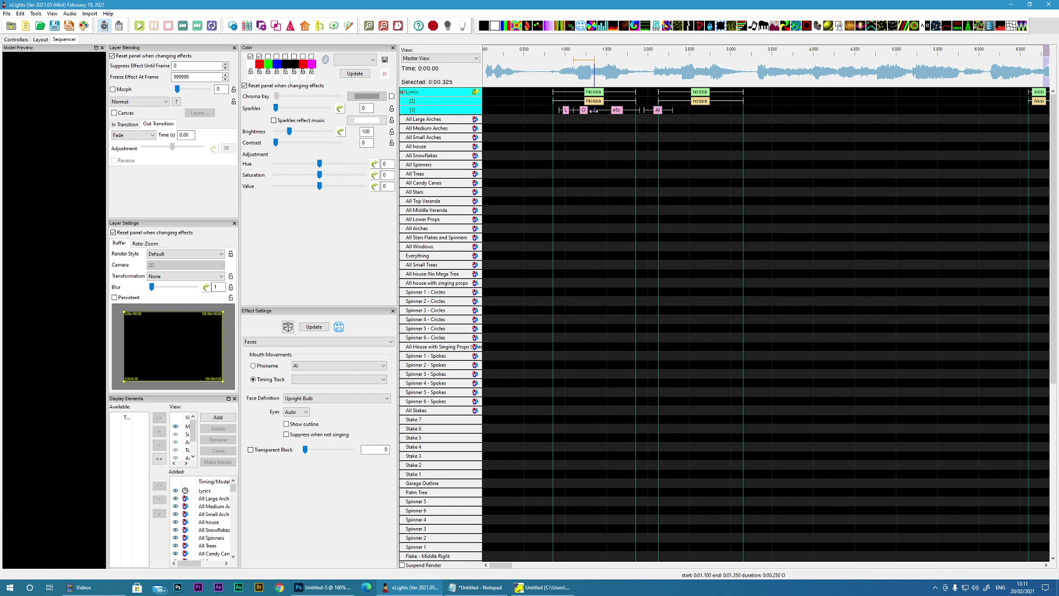
left_click(590, 82)
left_click_drag(592, 71, 557, 78)
key("space")
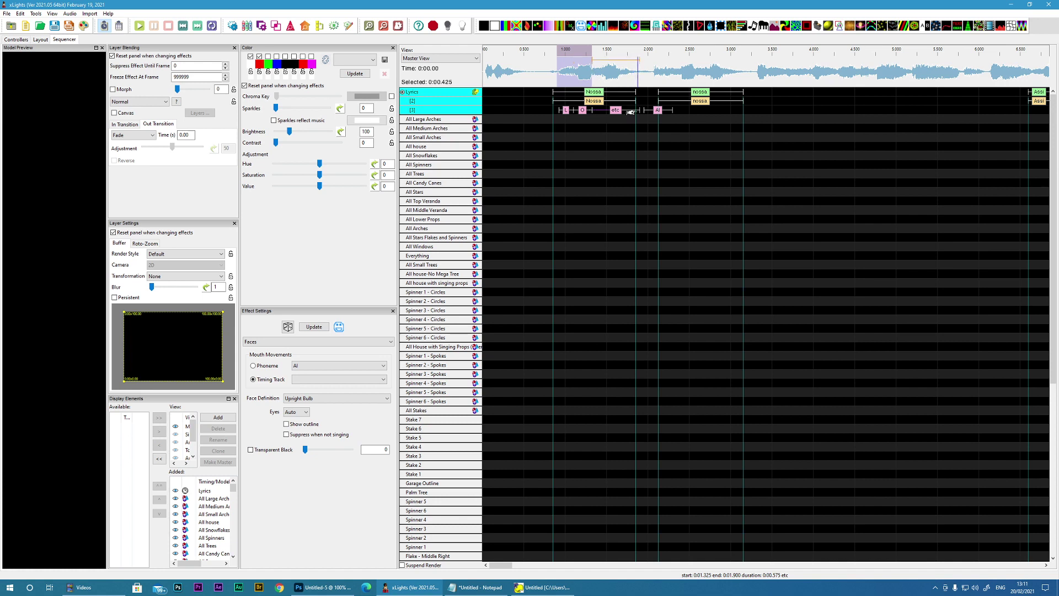
left_click_drag(631, 111, 596, 110)
left_click_drag(660, 114, 625, 110)
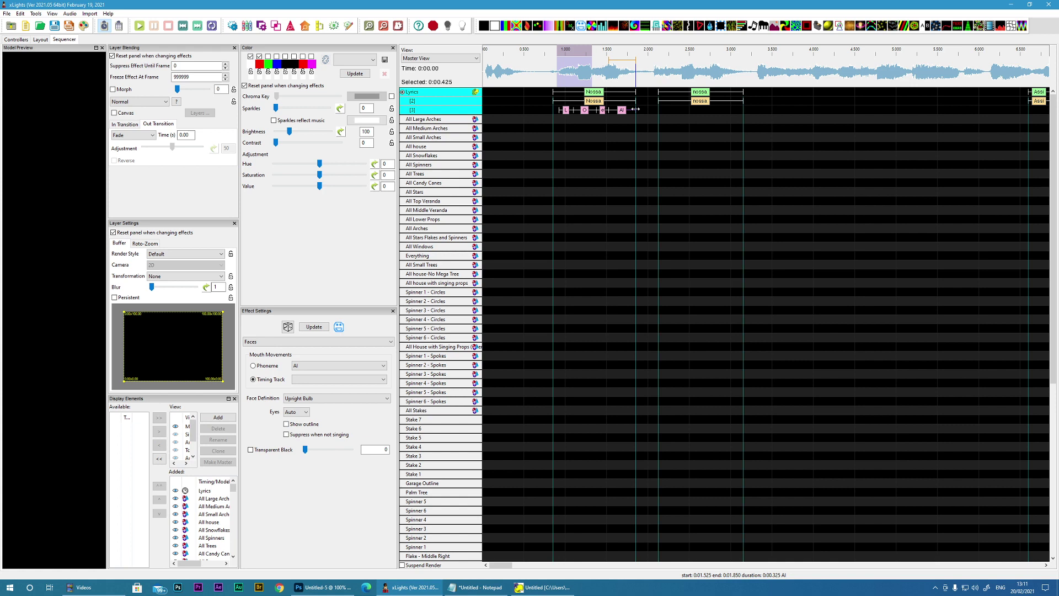
Play the audio from just before the first nossa to check phoneme timing.
left_click(556, 72)
key("space")
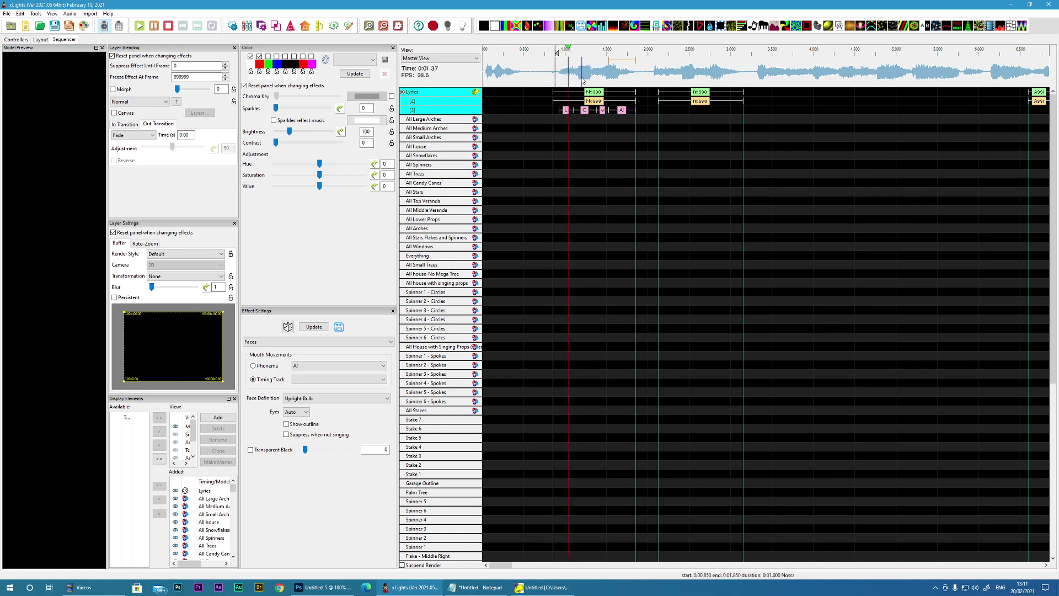
key("space")
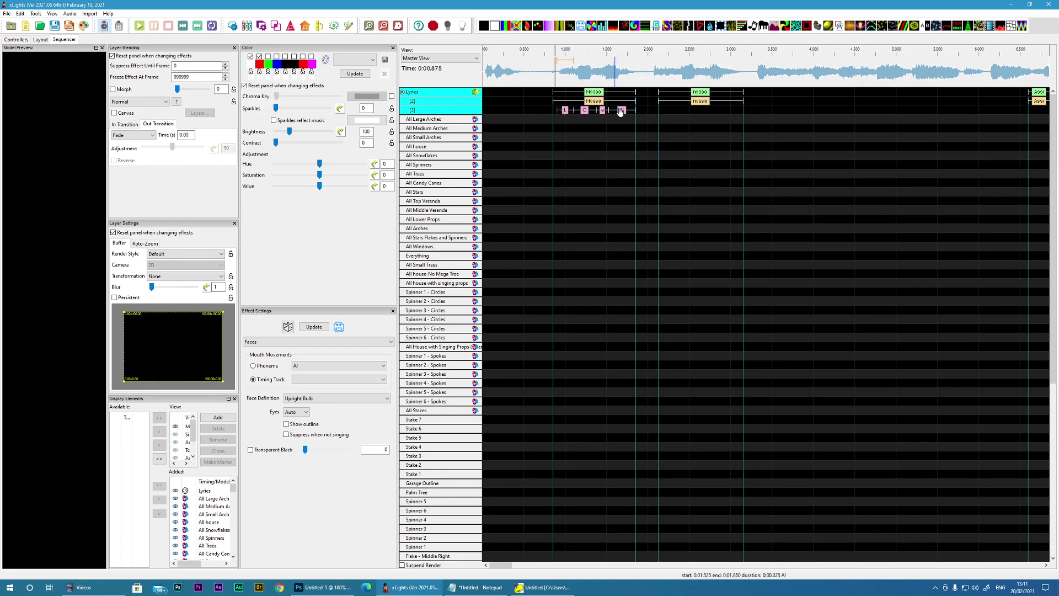
Select the first nossa's L, O, etc, AI phonemes and paste them under the second nossa.
left_click(402, 92)
left_click_drag(643, 109, 549, 106)
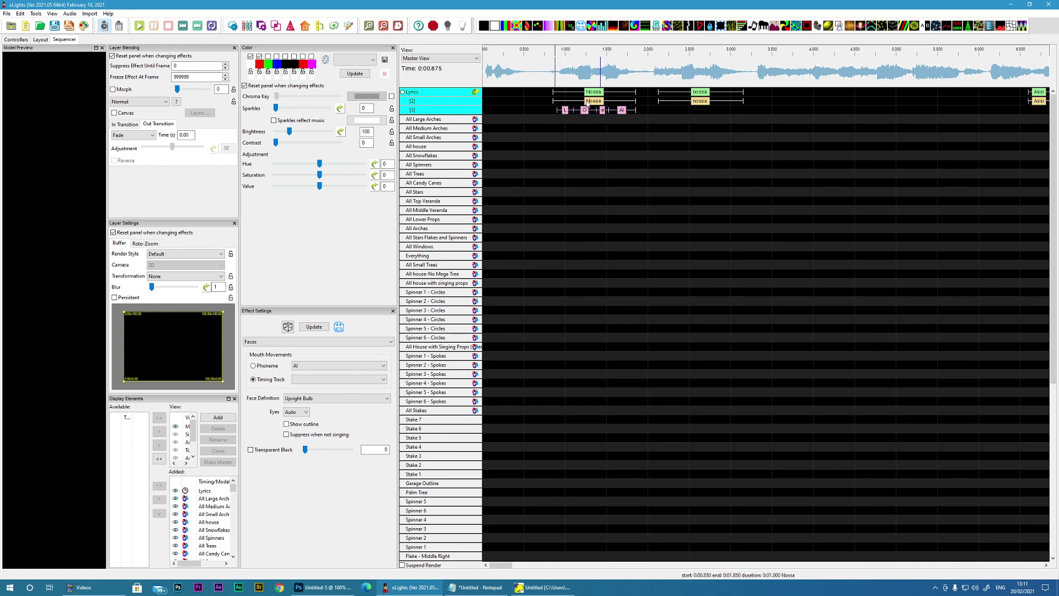
left_click(402, 92)
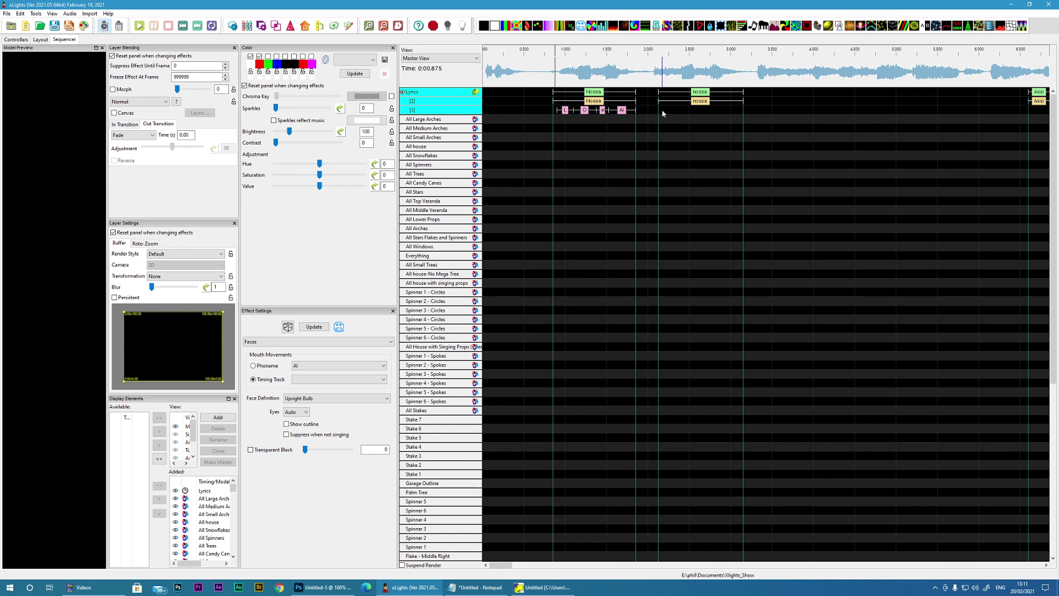
key("ctrl+v")
Extend the last AI phoneme, then add a Faces effect on Singing Bulb - Left spanning both nossa words.
left_click_drag(738, 110, 740, 111)
scroll(478, 343, "down", 6)
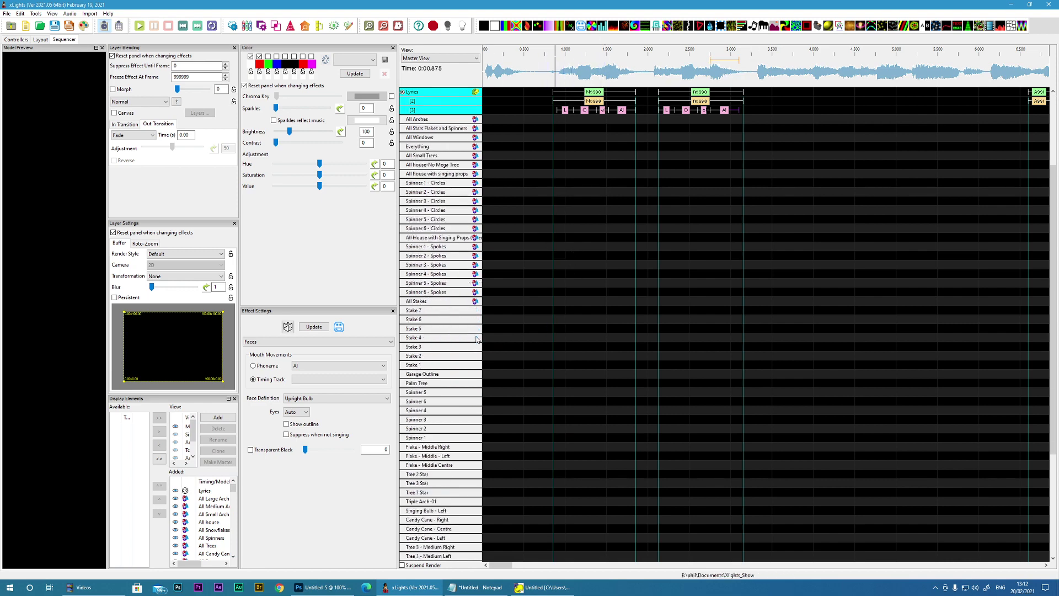
scroll(478, 346, "down", 1)
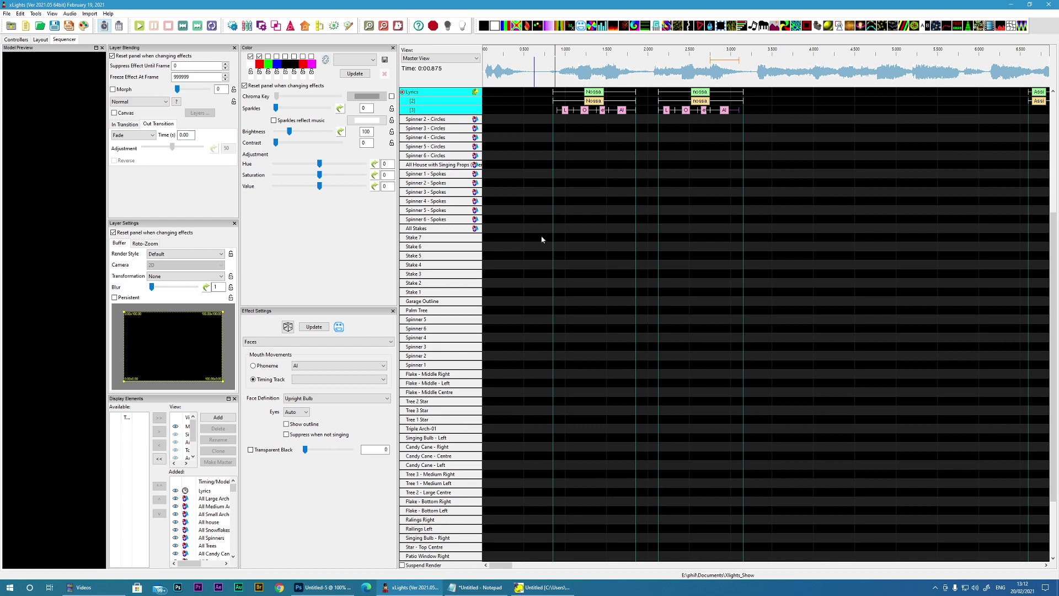
left_click_drag(581, 28, 490, 437)
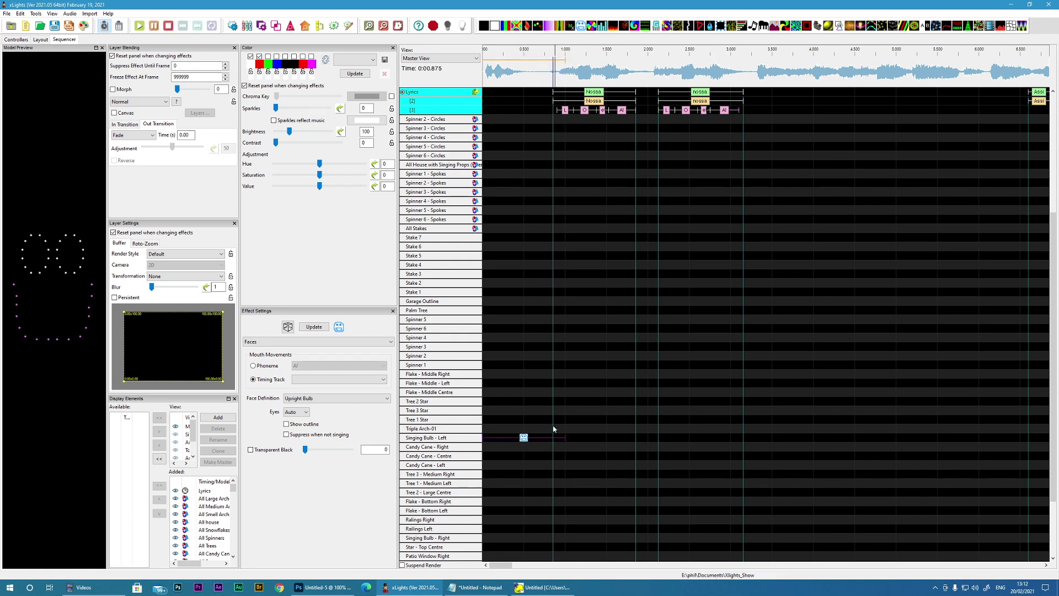
left_click_drag(565, 438, 782, 438)
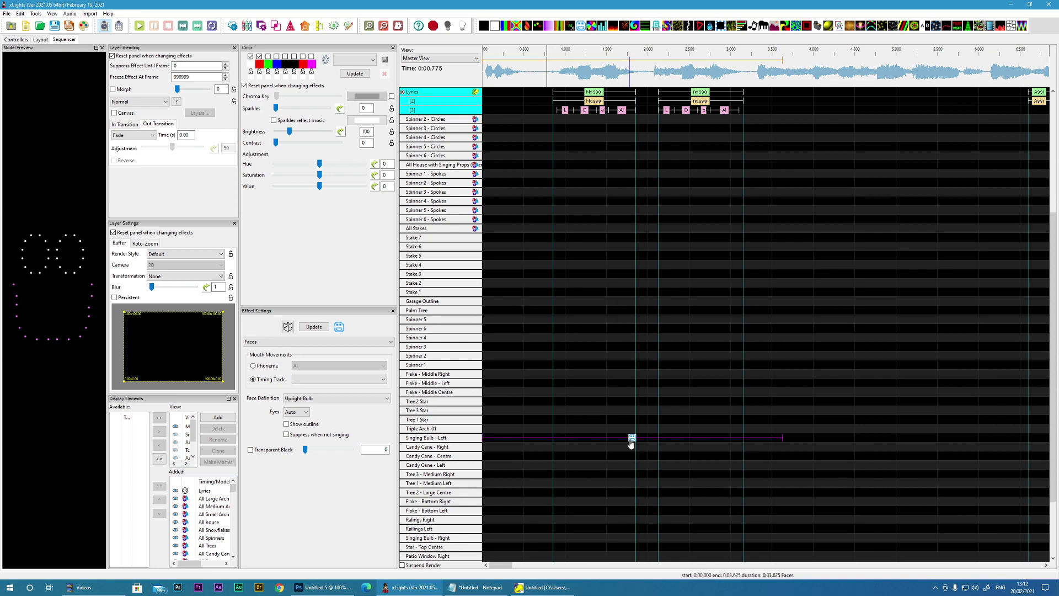
Keep Upright Bulb as the face definition and drive the mouth from the Lyrics timing track.
left_click(321, 402)
left_click(322, 409)
left_click(331, 379)
left_click(309, 391)
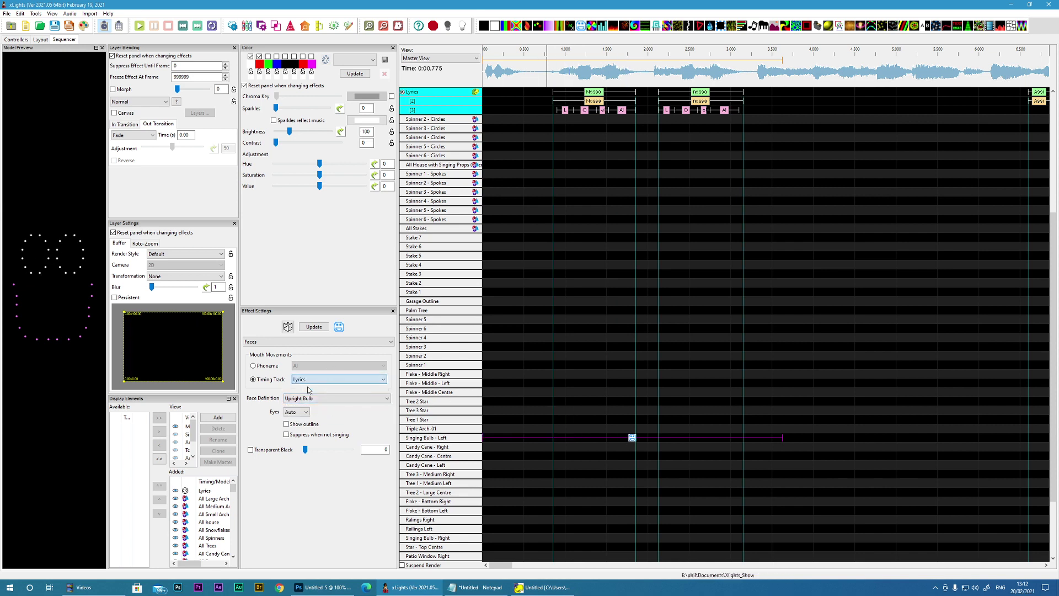
left_click(508, 71)
key("space")
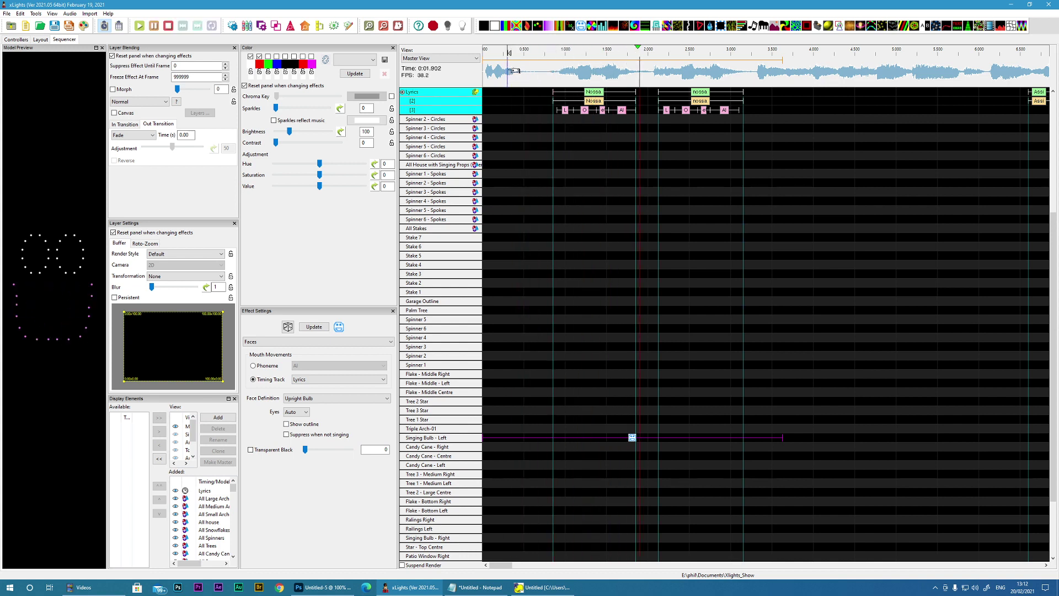
key("space")
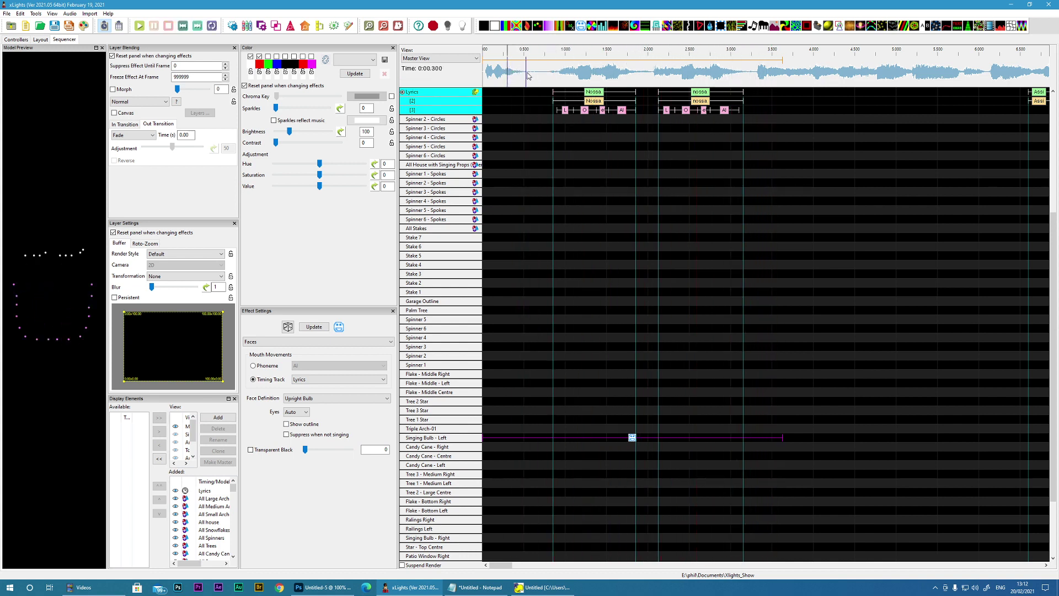
left_click(539, 72)
key("space")
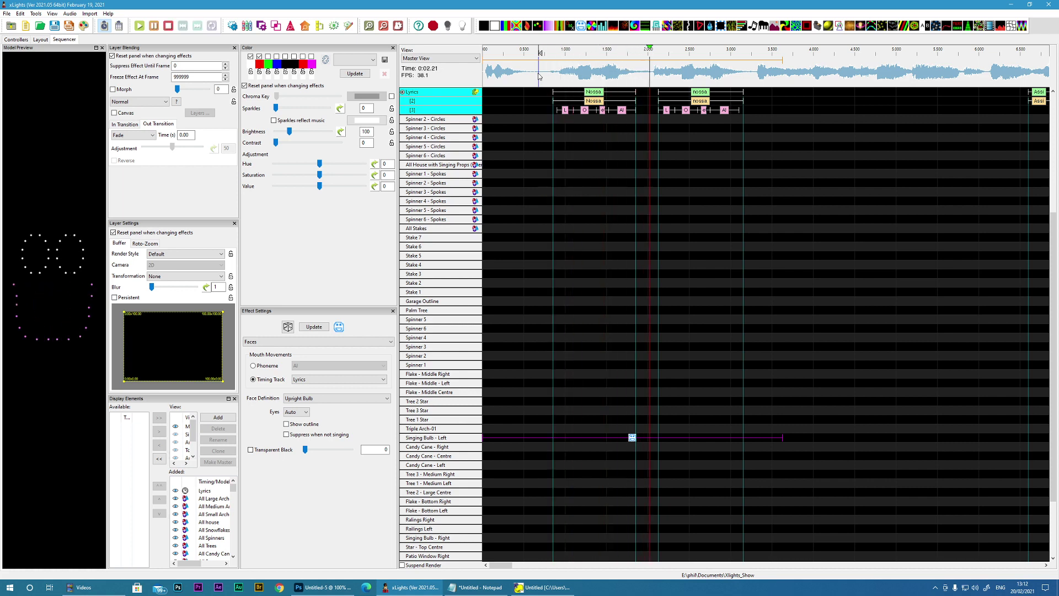
key("space")
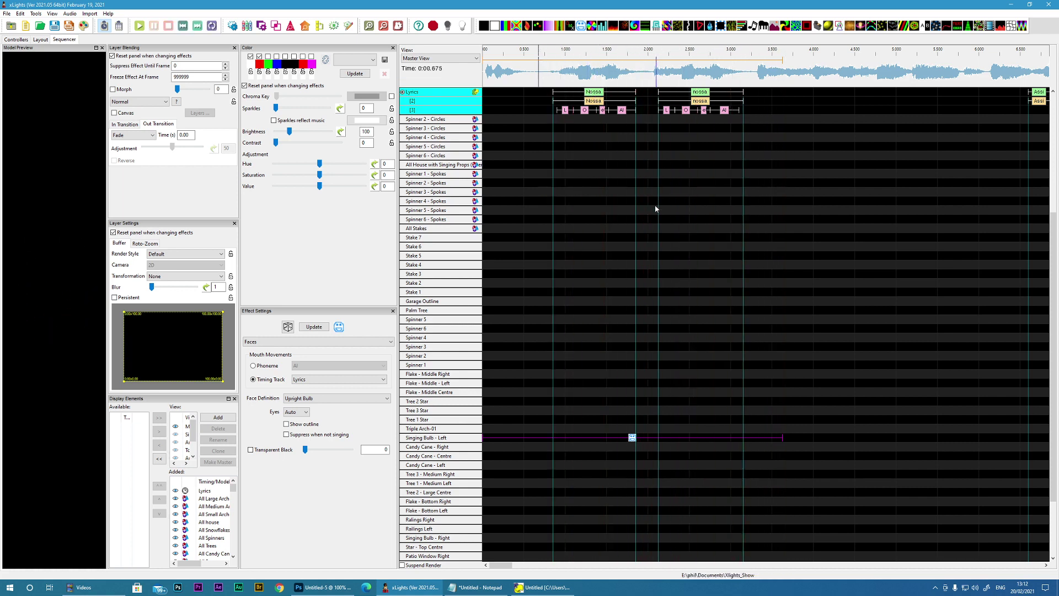
left_click(632, 438)
left_click(20, 13)
left_click(35, 14)
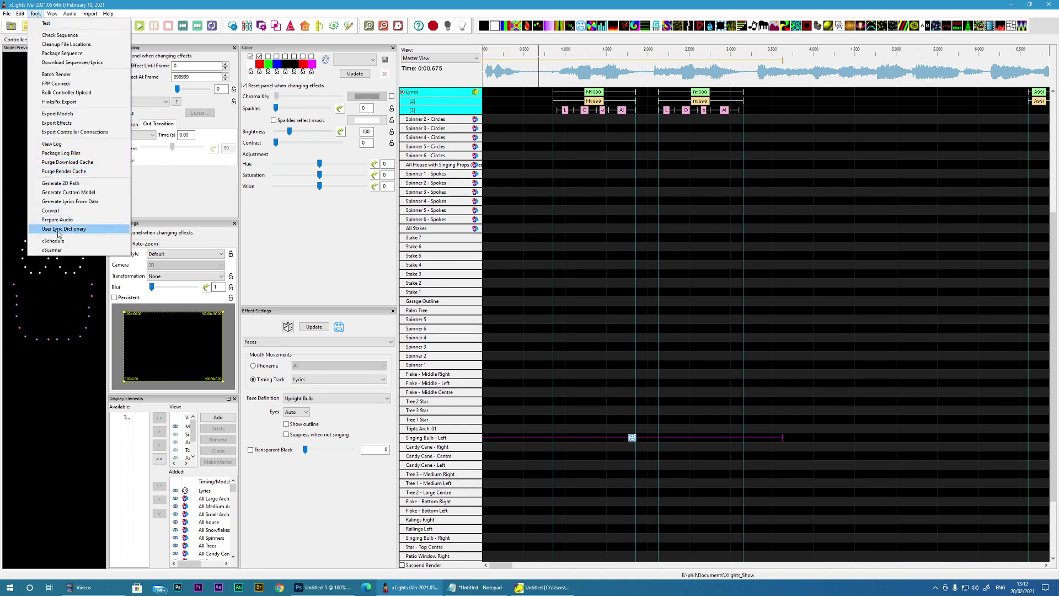
left_click(584, 239)
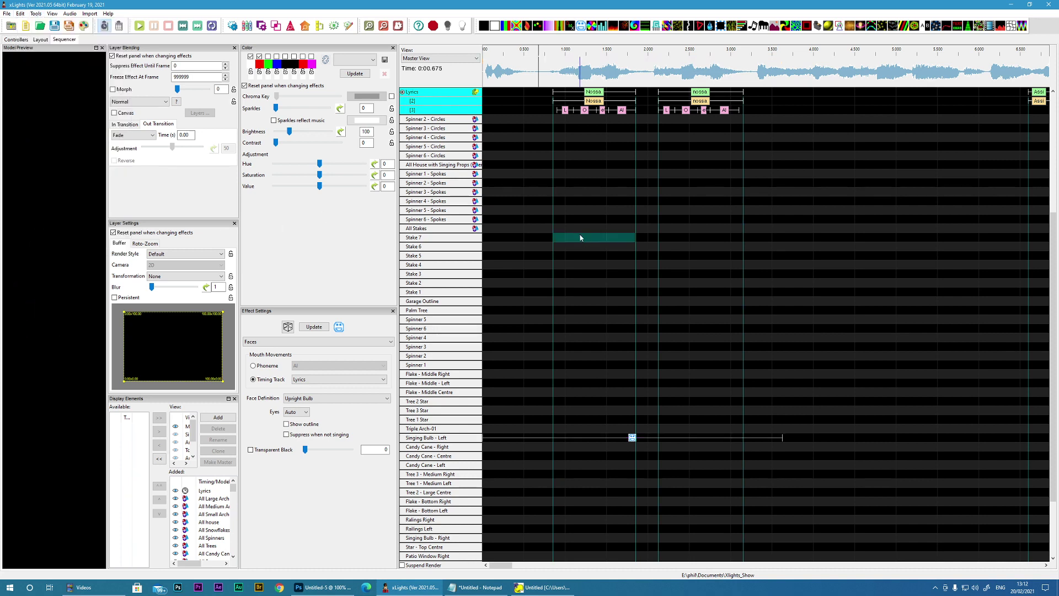